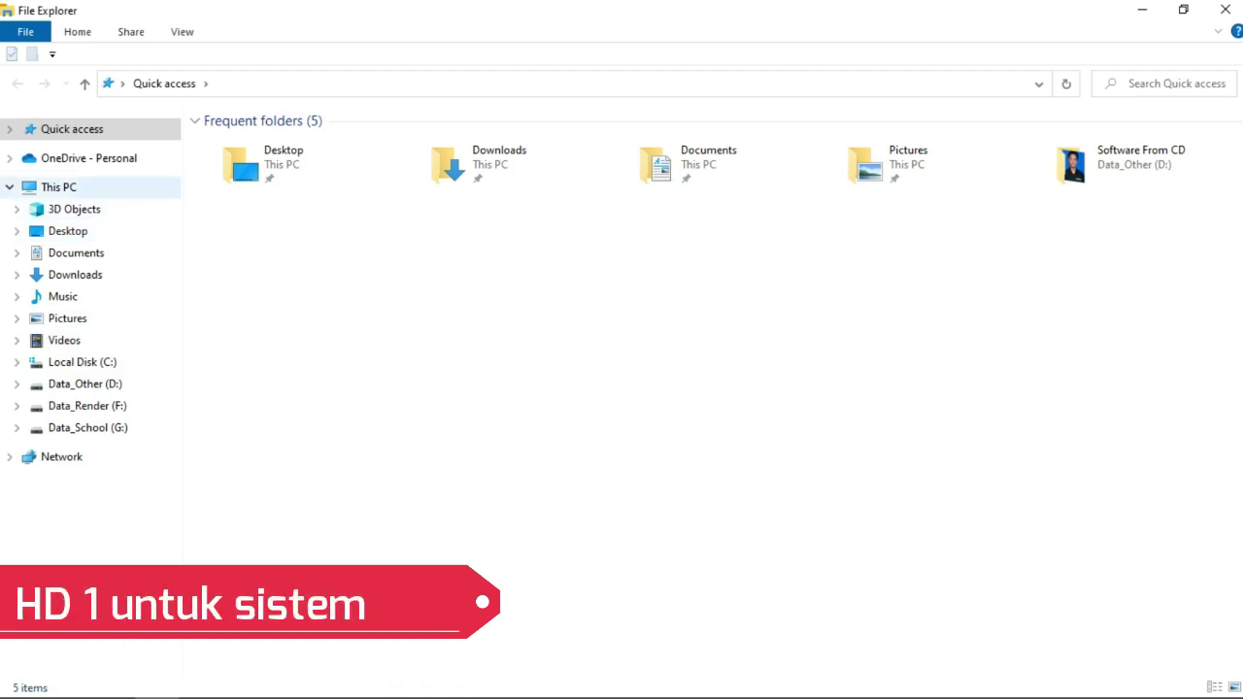
- Show the drives under This PC and dismiss both removable drive scan reports
{"action": "left_click", "coordinate": [58, 186]}
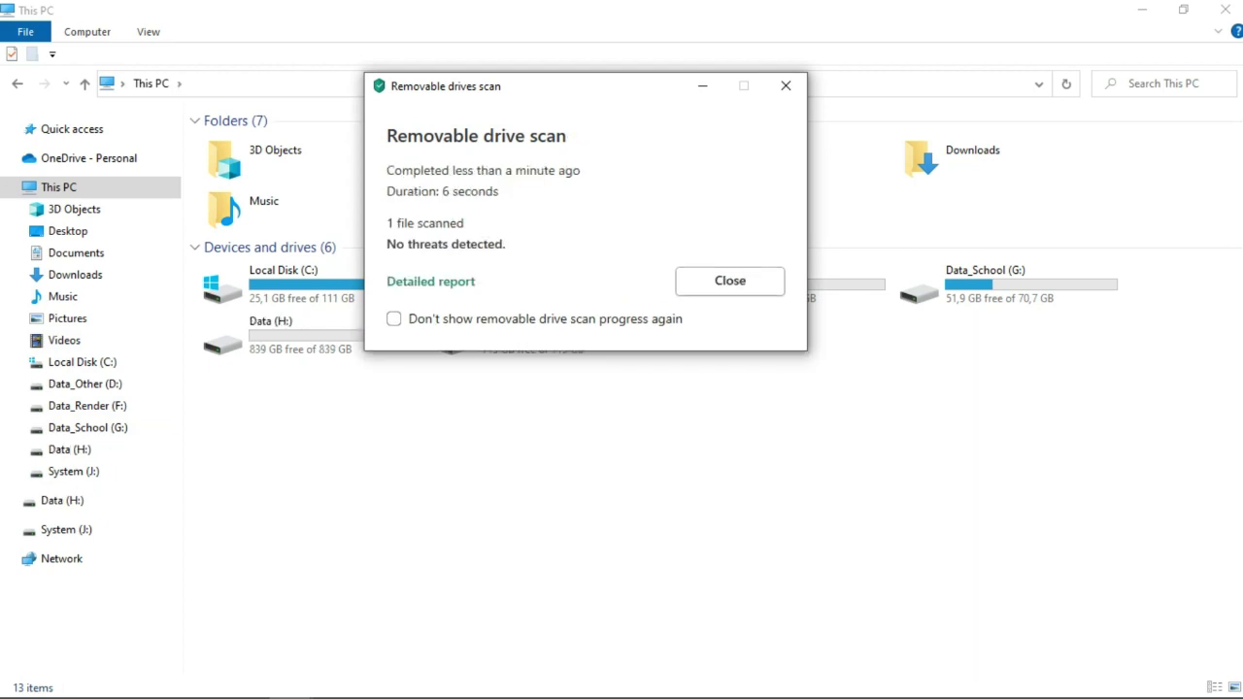
{"action": "left_click_drag", "start_coordinate": [572, 88], "coordinate": [607, 33]}
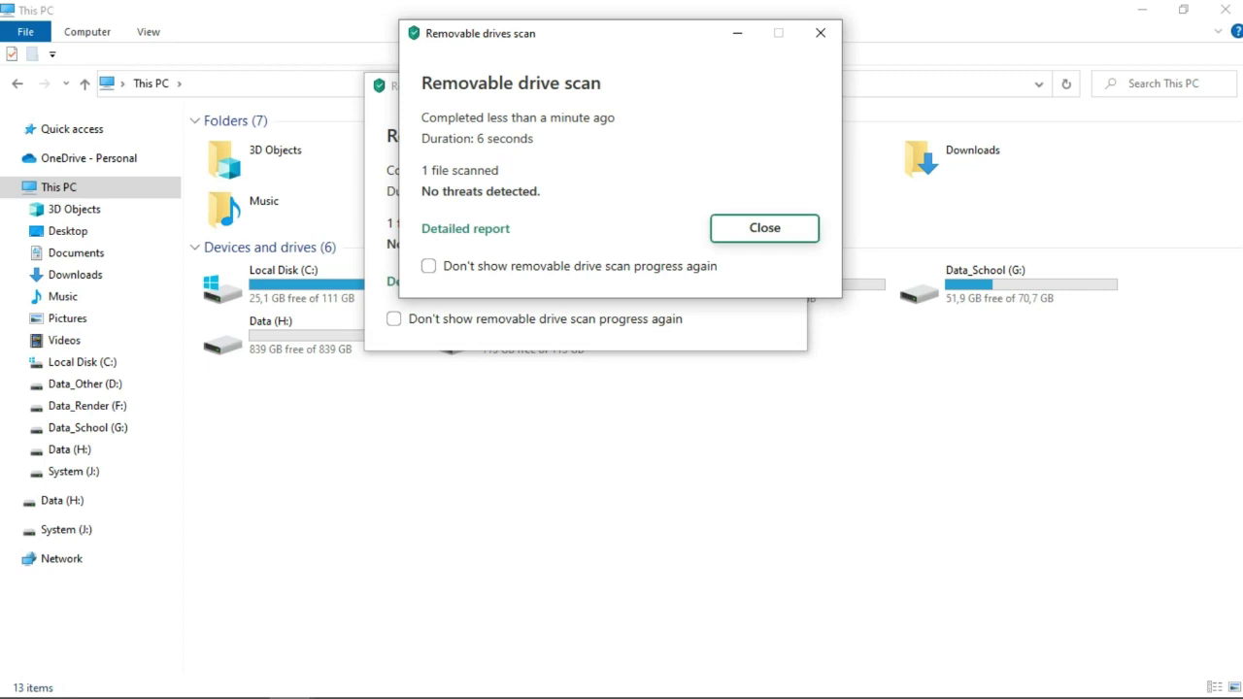
{"action": "key", "text": "Return"}
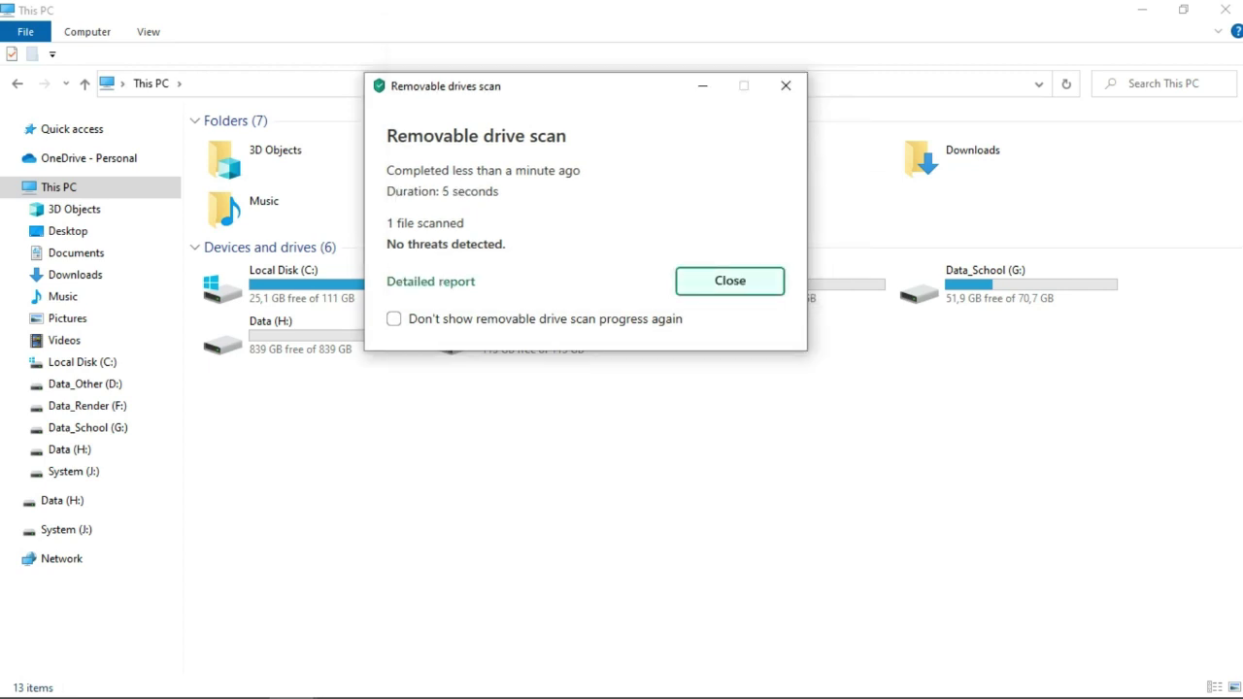
{"action": "key", "text": "Return"}
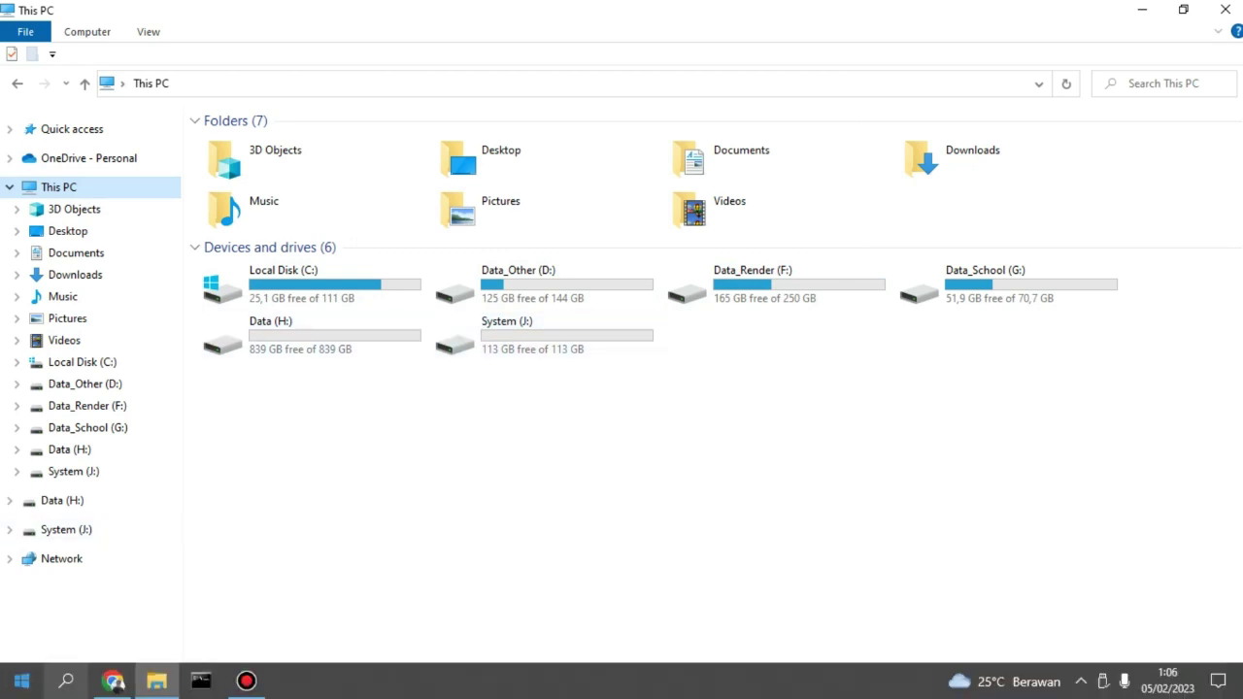
- Open Disk Management, move its window clear, and look through the partition layout down to Disk 2
{"action": "right_click", "coordinate": [21, 682]}
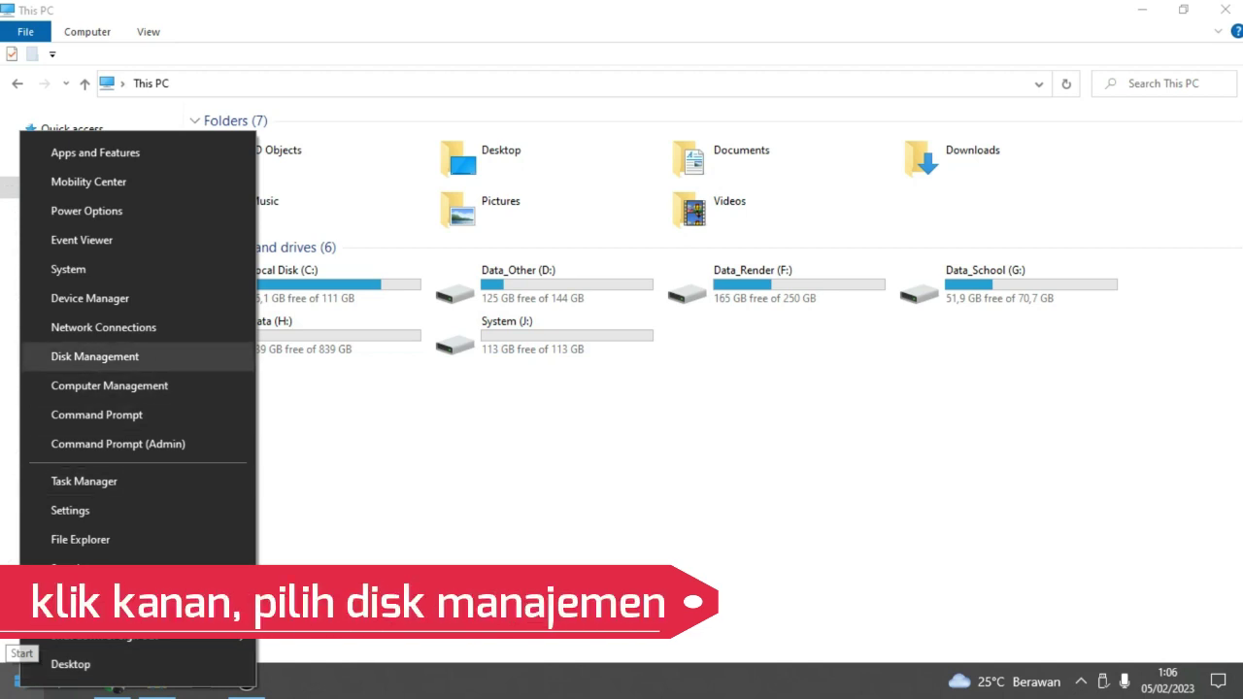
{"action": "left_click", "coordinate": [95, 356]}
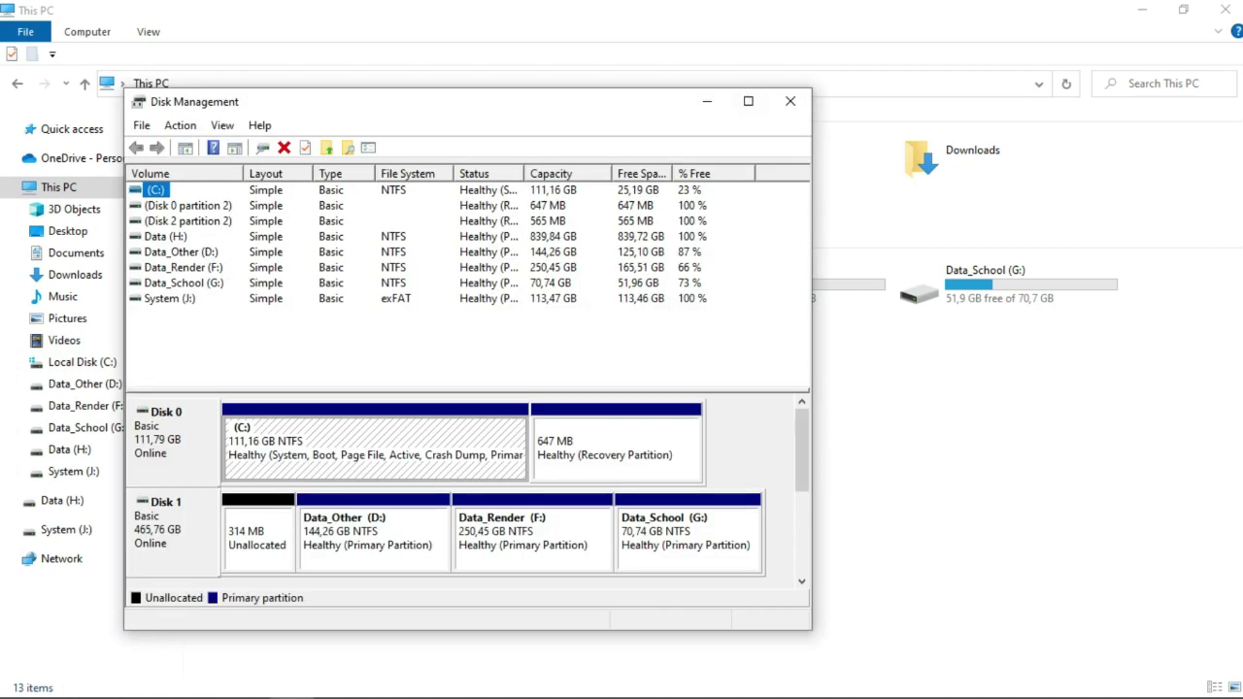
{"action": "left_click_drag", "start_coordinate": [528, 102], "coordinate": [644, 76]}
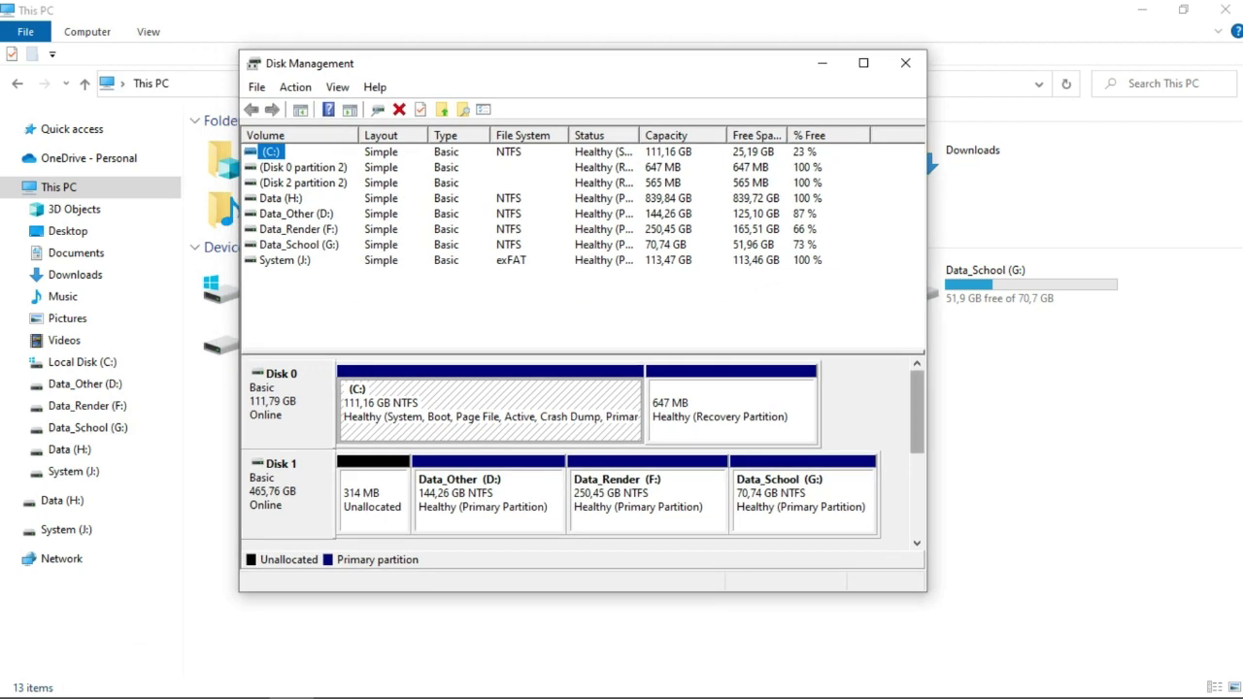
{"action": "scroll", "coordinate": [586, 449], "scroll_direction": "down", "scroll_amount": 1}
{"action": "scroll", "coordinate": [586, 450], "scroll_direction": "down", "scroll_amount": 1}
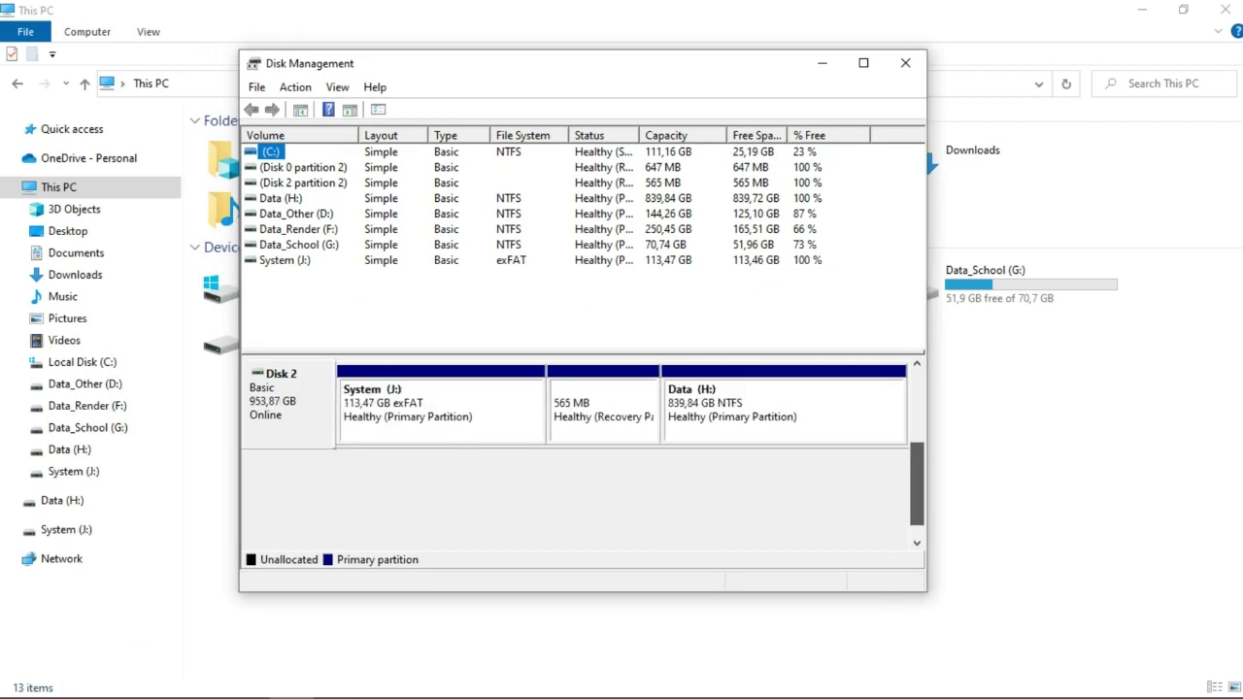
{"action": "scroll", "coordinate": [587, 449], "scroll_direction": "up", "scroll_amount": 2}
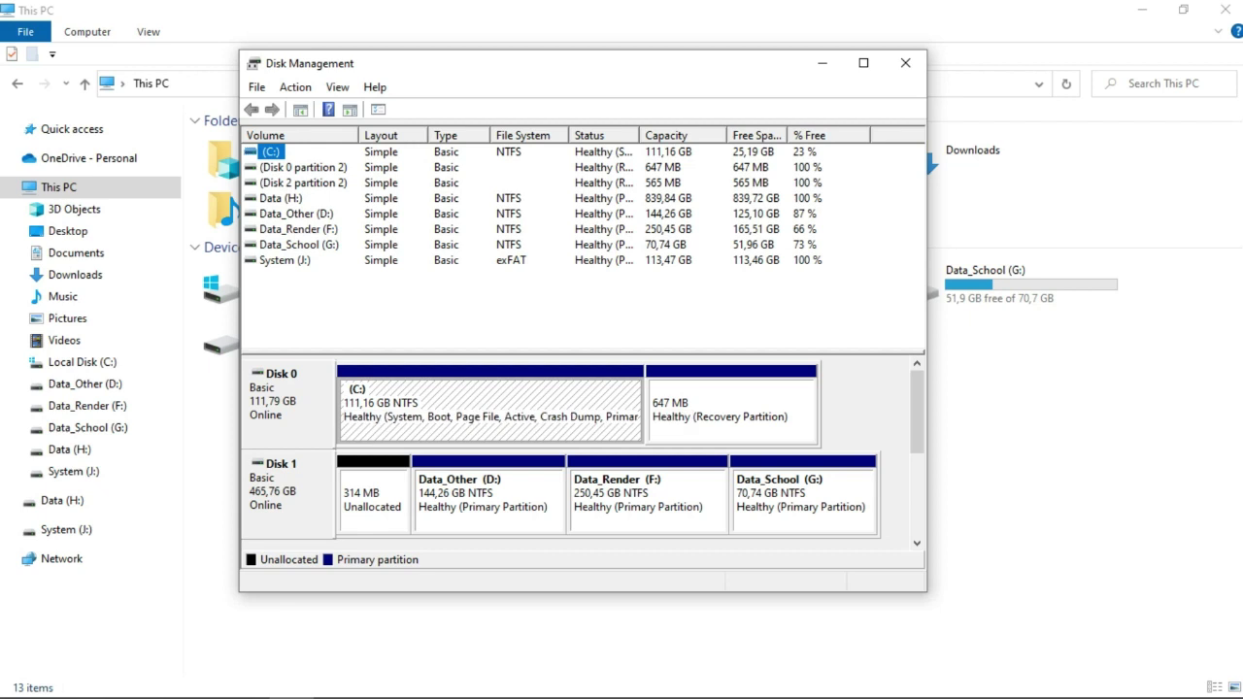
{"action": "scroll", "coordinate": [582, 450], "scroll_direction": "down", "scroll_amount": 2}
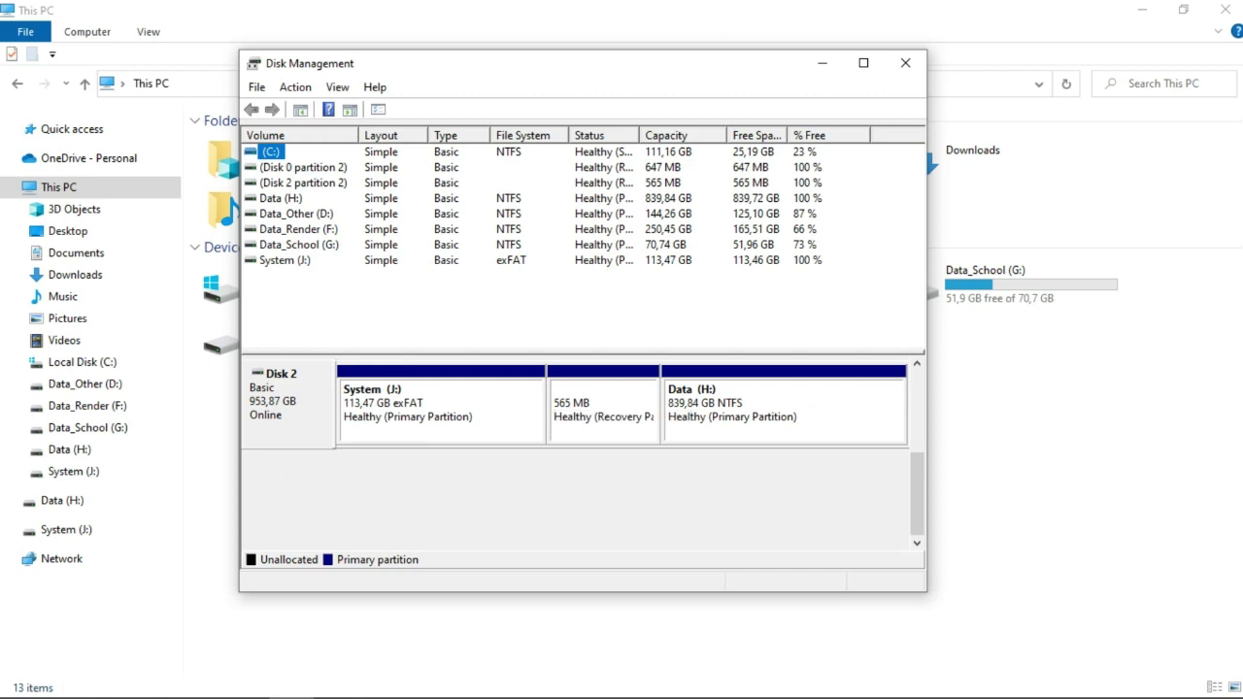
- Check which actions are available for Disk 2's 565 MB recovery partition, System (J:) and Data (H:) volumes
{"action": "right_click", "coordinate": [609, 403]}
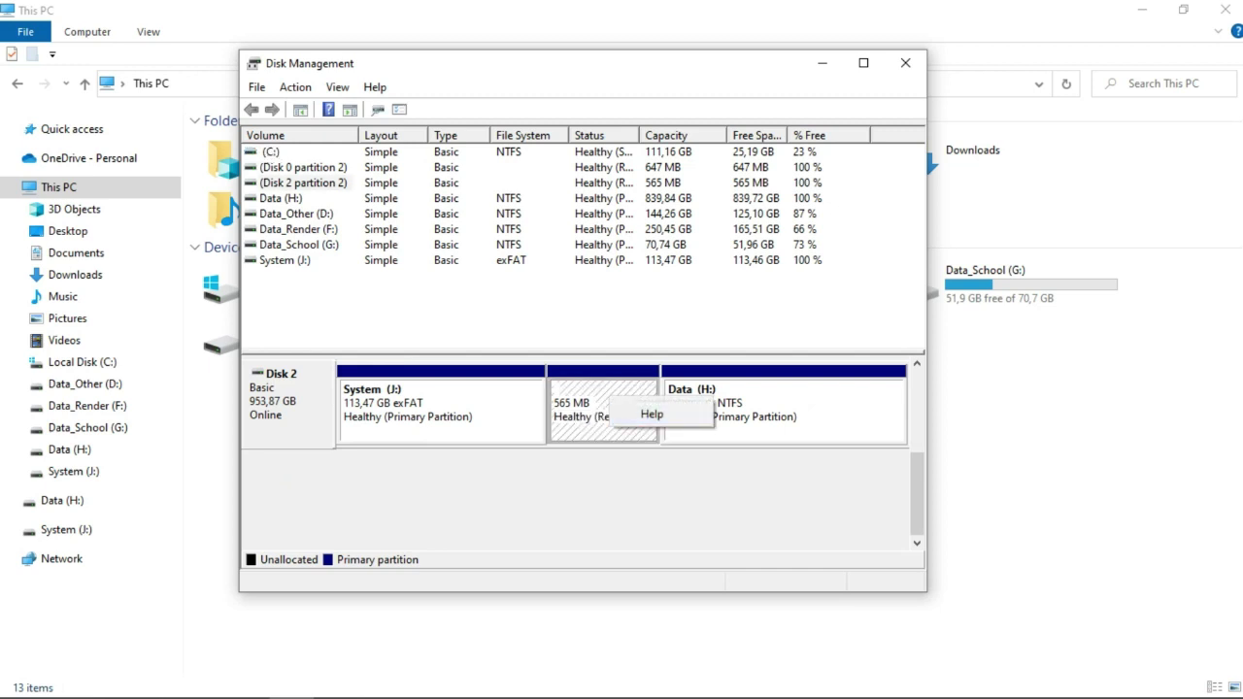
{"action": "key", "text": "Escape"}
{"action": "right_click", "coordinate": [480, 401]}
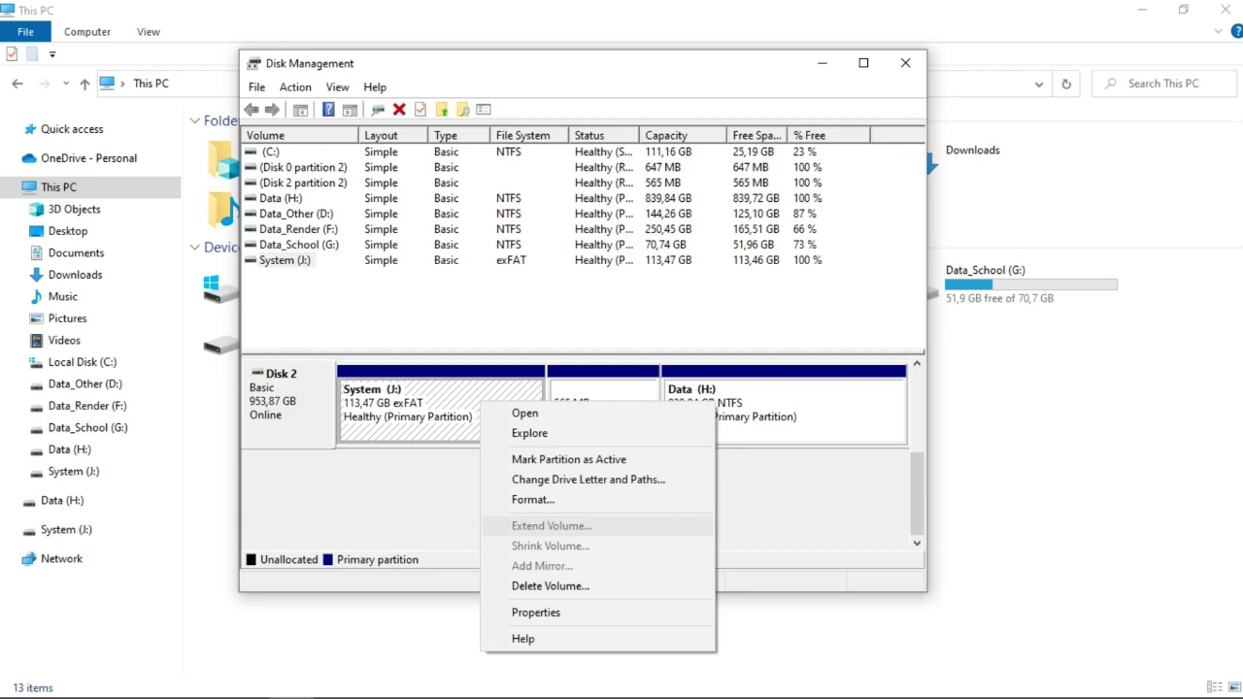
{"action": "key", "text": "Escape"}
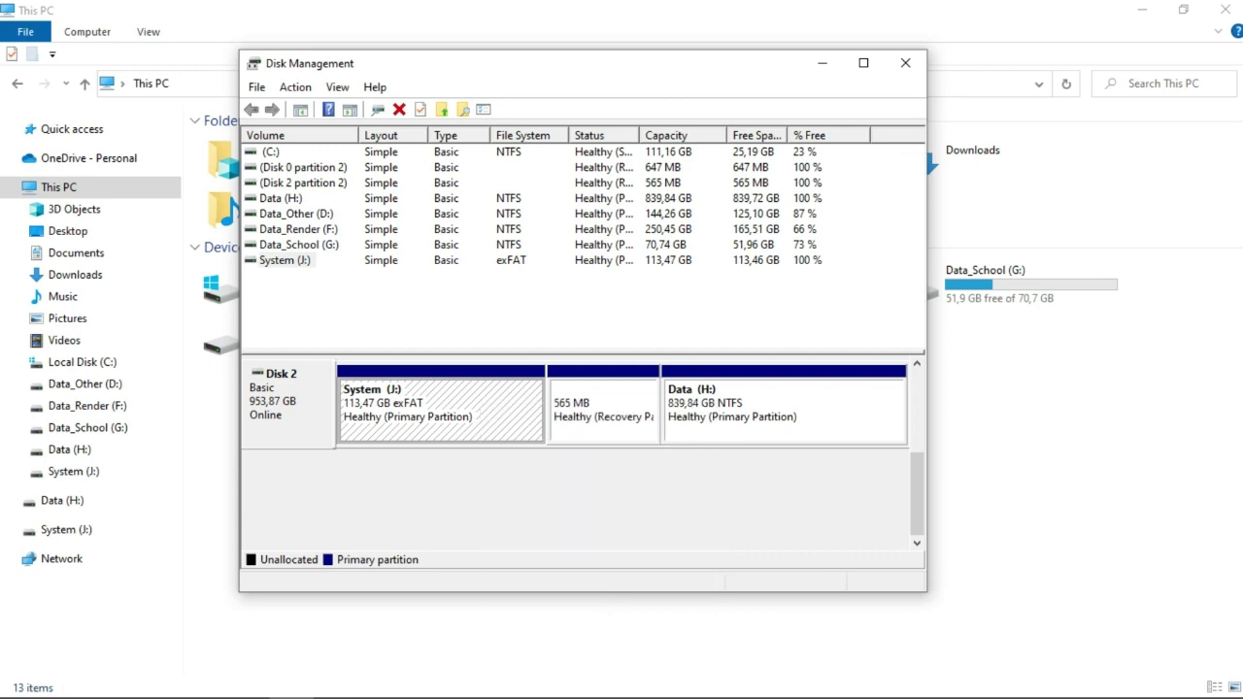
{"action": "right_click", "coordinate": [815, 413]}
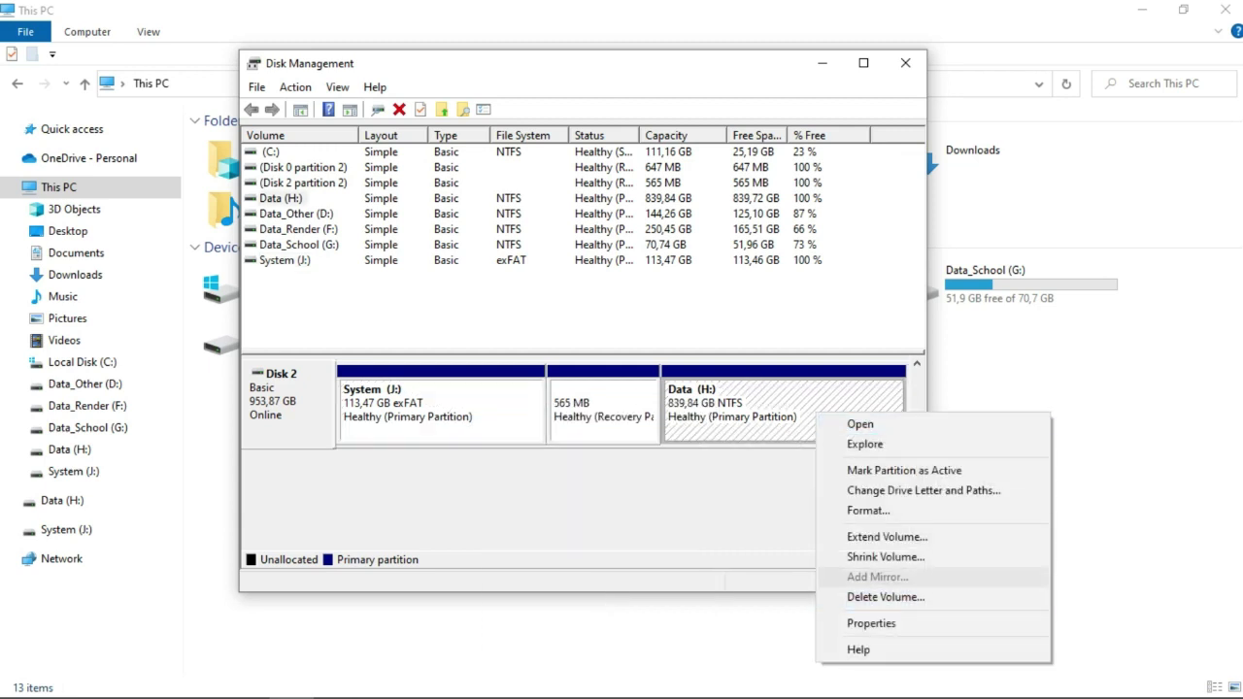
{"action": "key", "text": "Escape"}
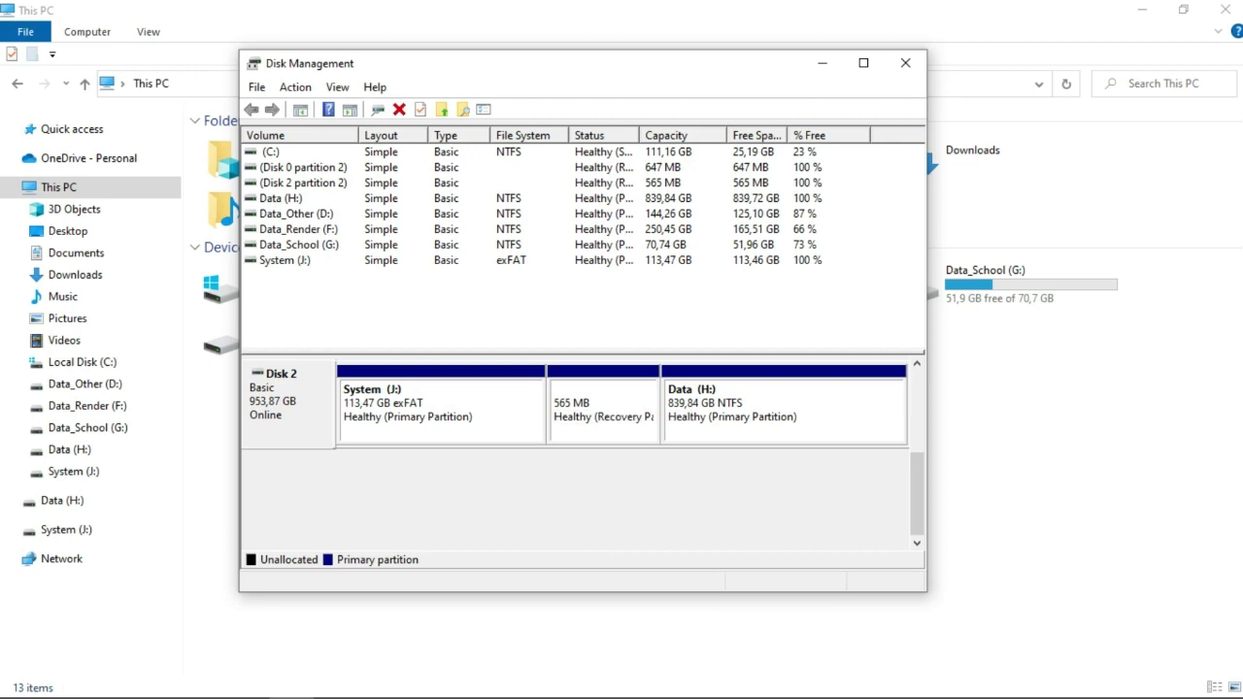
- Examine the recovery partition on Disk 0 and the data volumes on Disk 1, and return to the Disk 2 layout
{"action": "scroll", "coordinate": [578, 447], "scroll_direction": "up", "scroll_amount": 3}
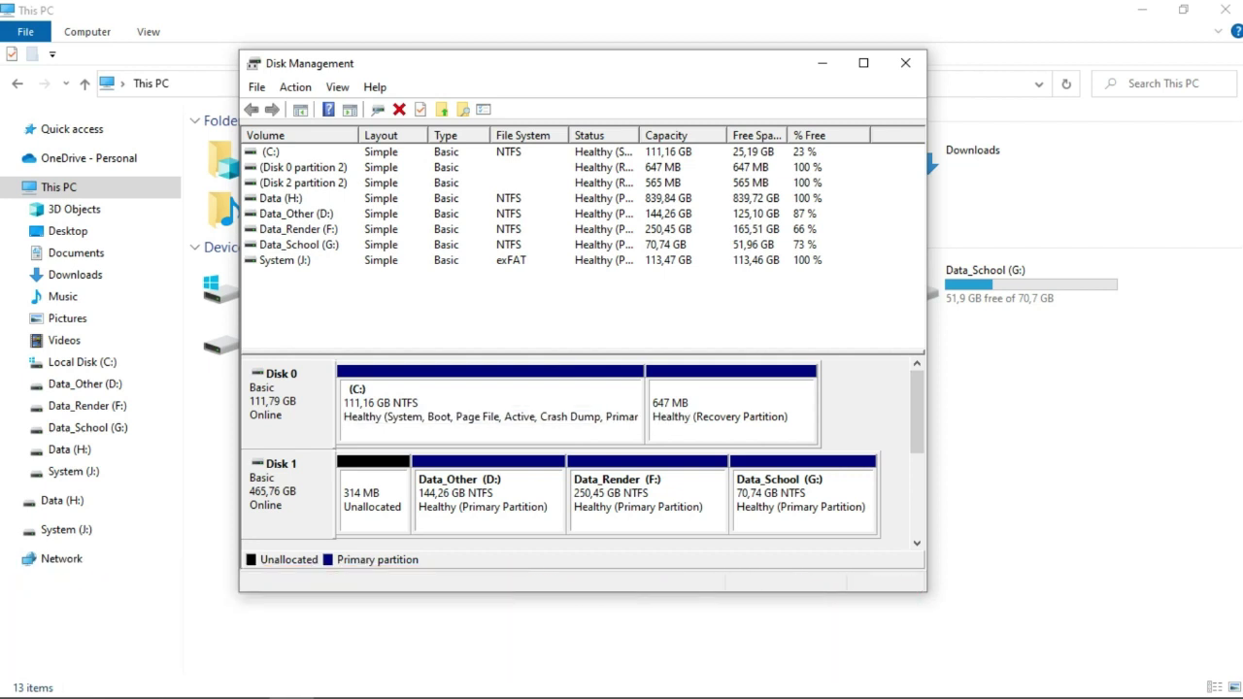
{"action": "left_click", "coordinate": [730, 413]}
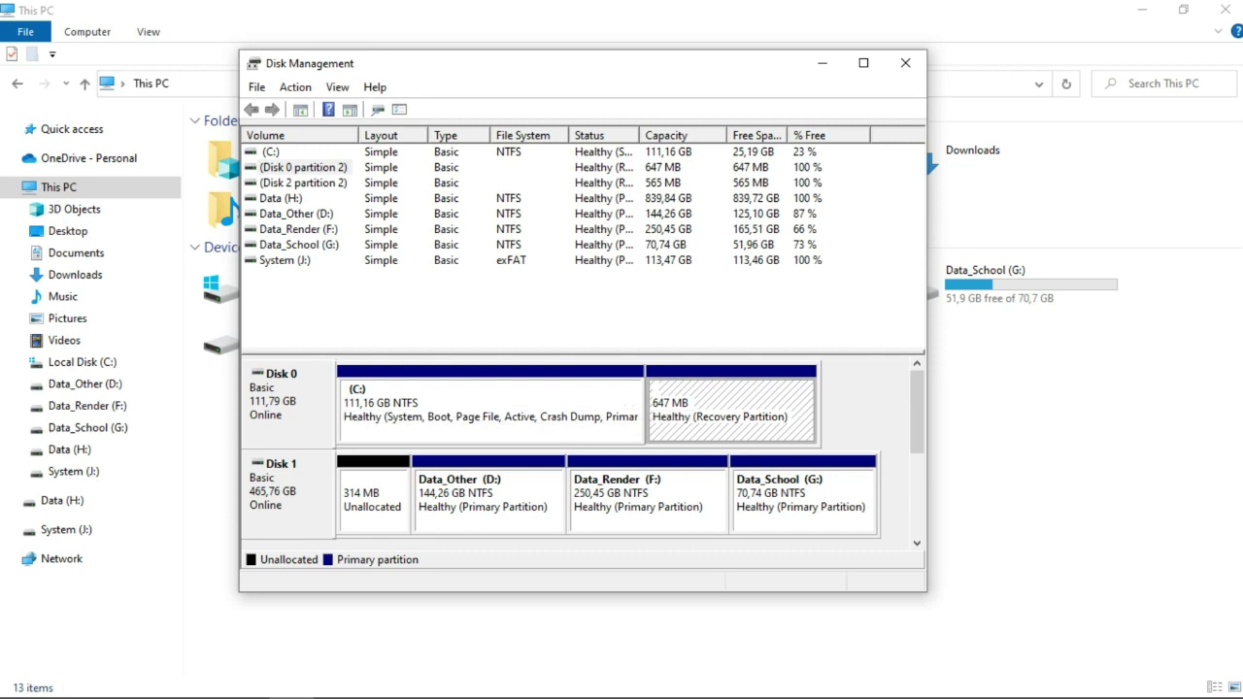
{"action": "left_click", "coordinate": [488, 500]}
{"action": "left_click", "coordinate": [648, 500]}
{"action": "left_click", "coordinate": [803, 500]}
{"action": "left_click", "coordinate": [647, 500]}
{"action": "left_click", "coordinate": [488, 500]}
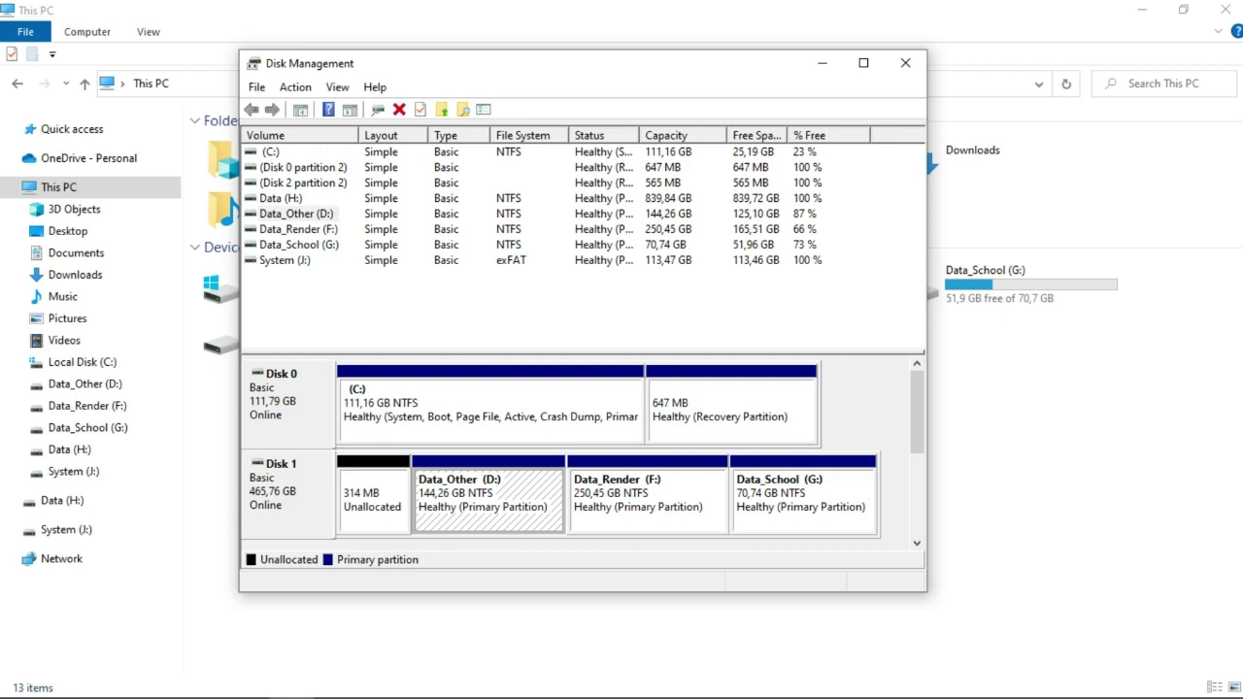
{"action": "left_click_drag", "start_coordinate": [917, 412], "coordinate": [916, 494]}
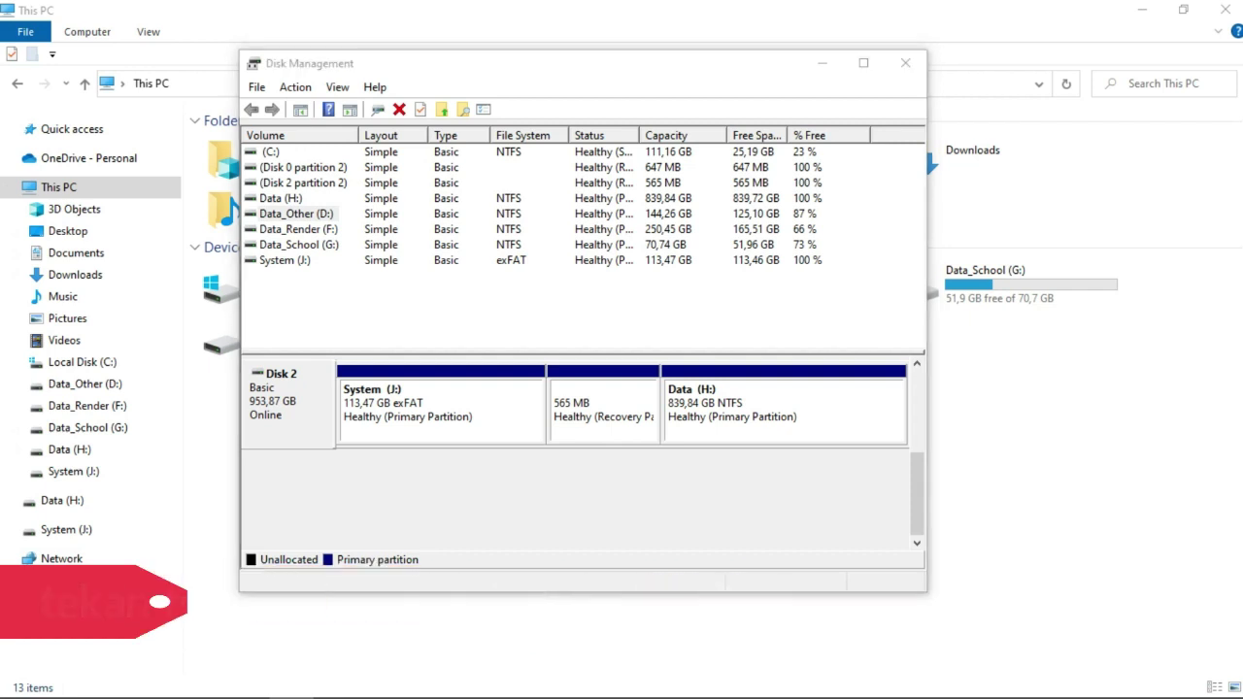
- Open a Command Prompt with cmd and start the diskpart utility from it
{"action": "key", "text": "super+r"}
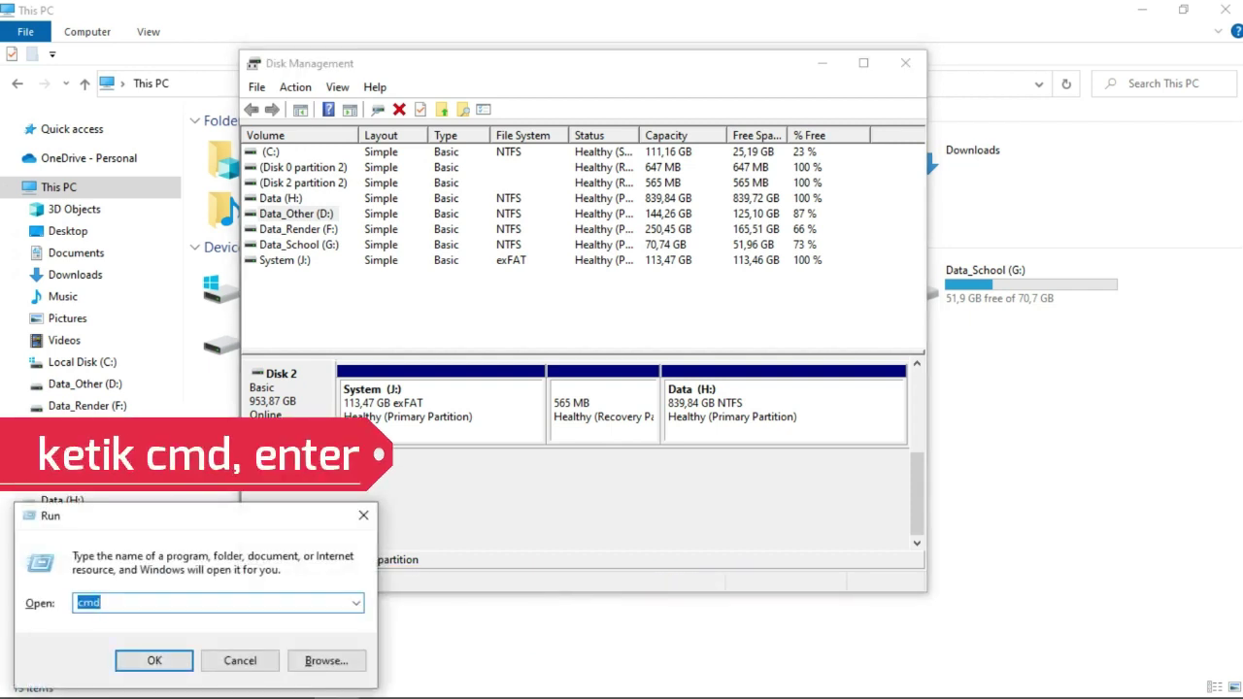
{"action": "key", "text": "Return"}
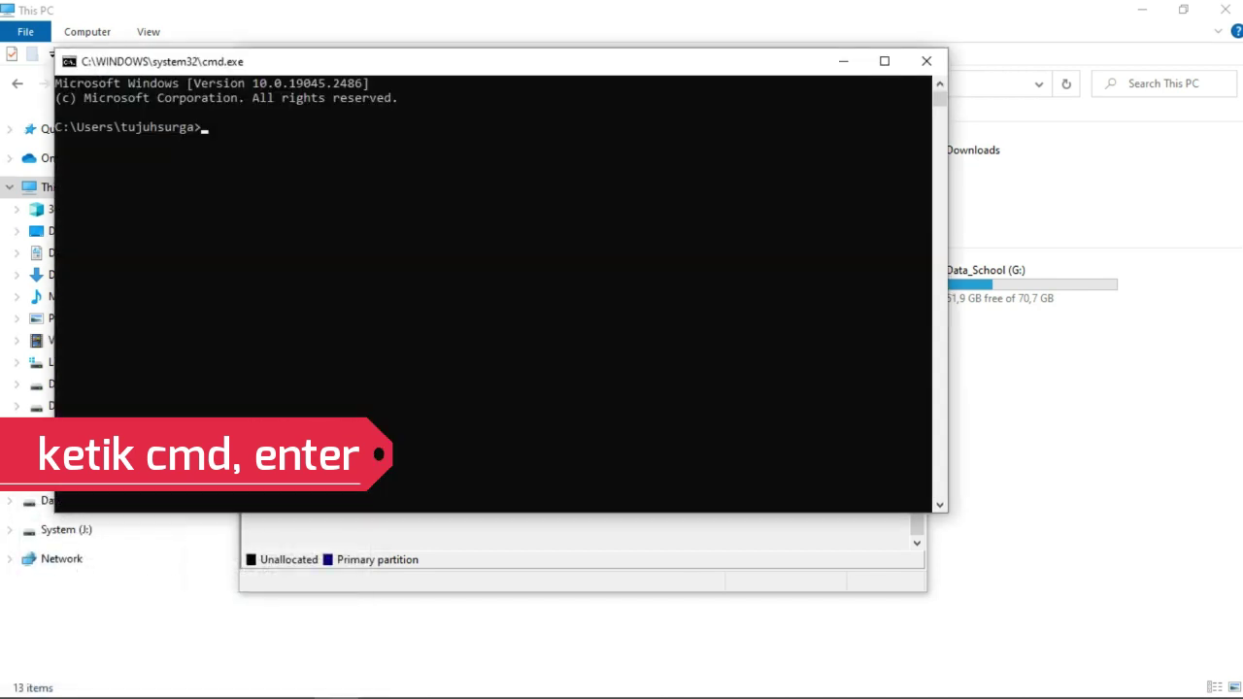
{"action": "left_click_drag", "start_coordinate": [422, 73], "coordinate": [753, 171]}
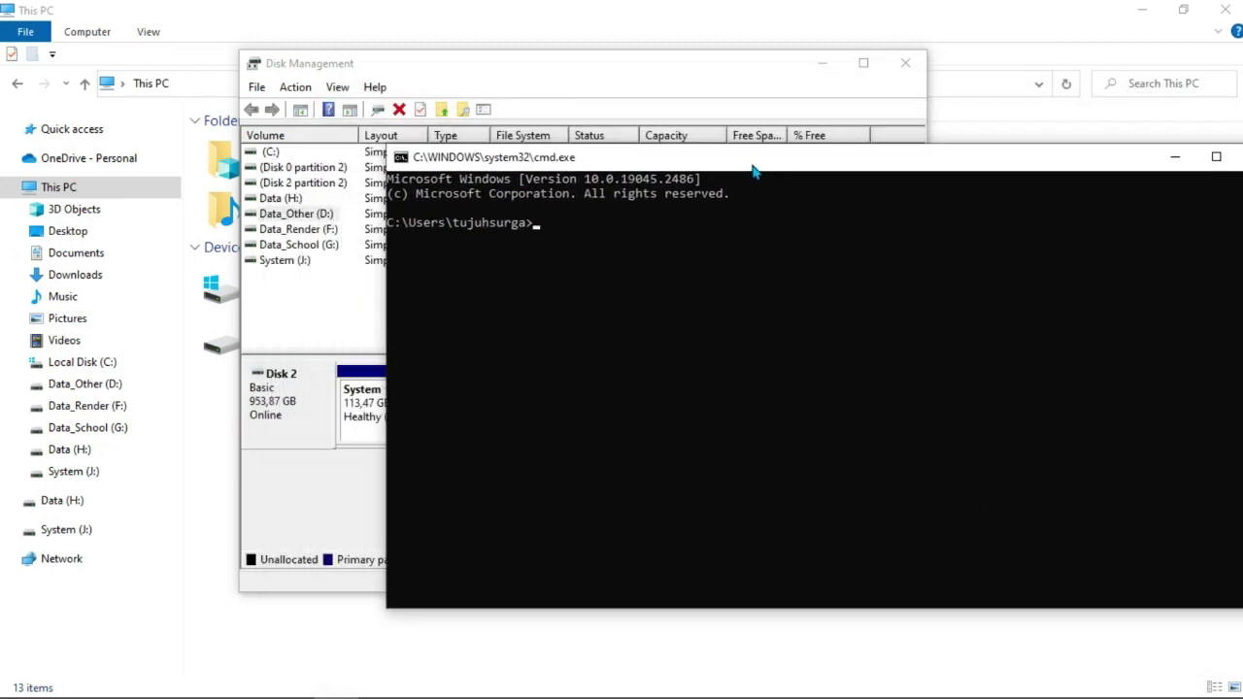
{"action": "type", "text": "diskpart"}
{"action": "key", "text": "Return"}
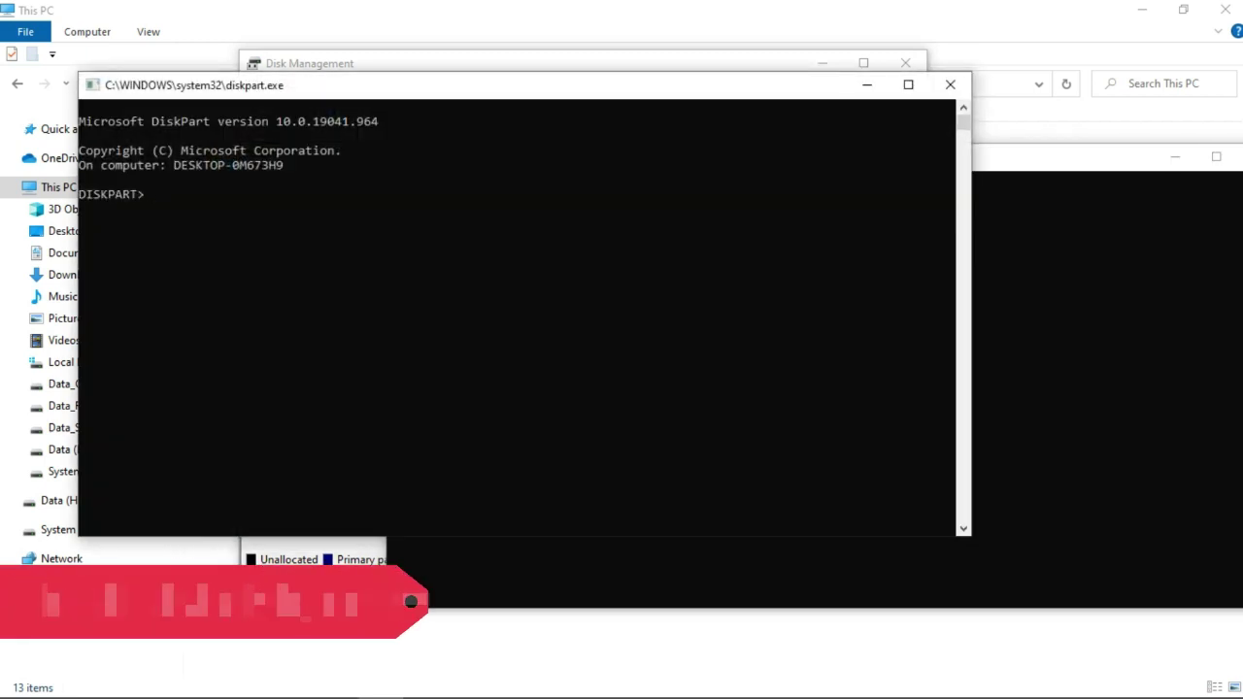
- List all disks in DiskPart with "list disk" and compare them with Disk 0, Disk 1 and Disk 2 in Disk Management
{"action": "type", "text": "list disk"}
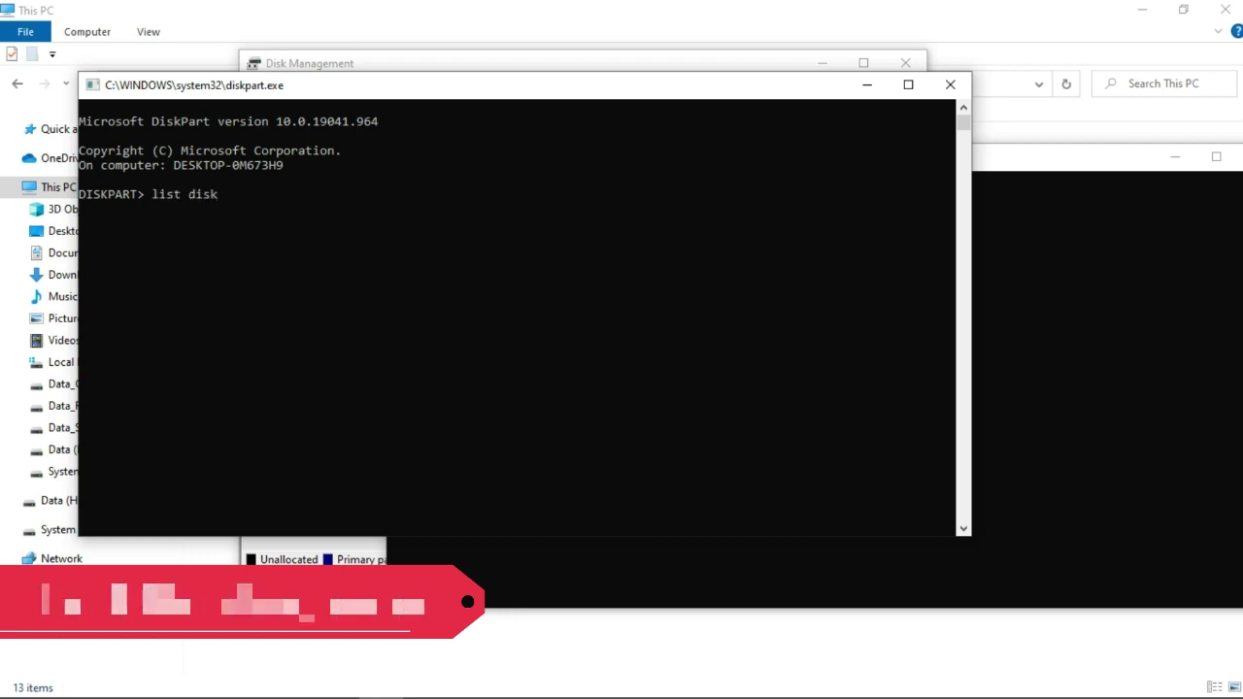
{"action": "key", "text": "Return"}
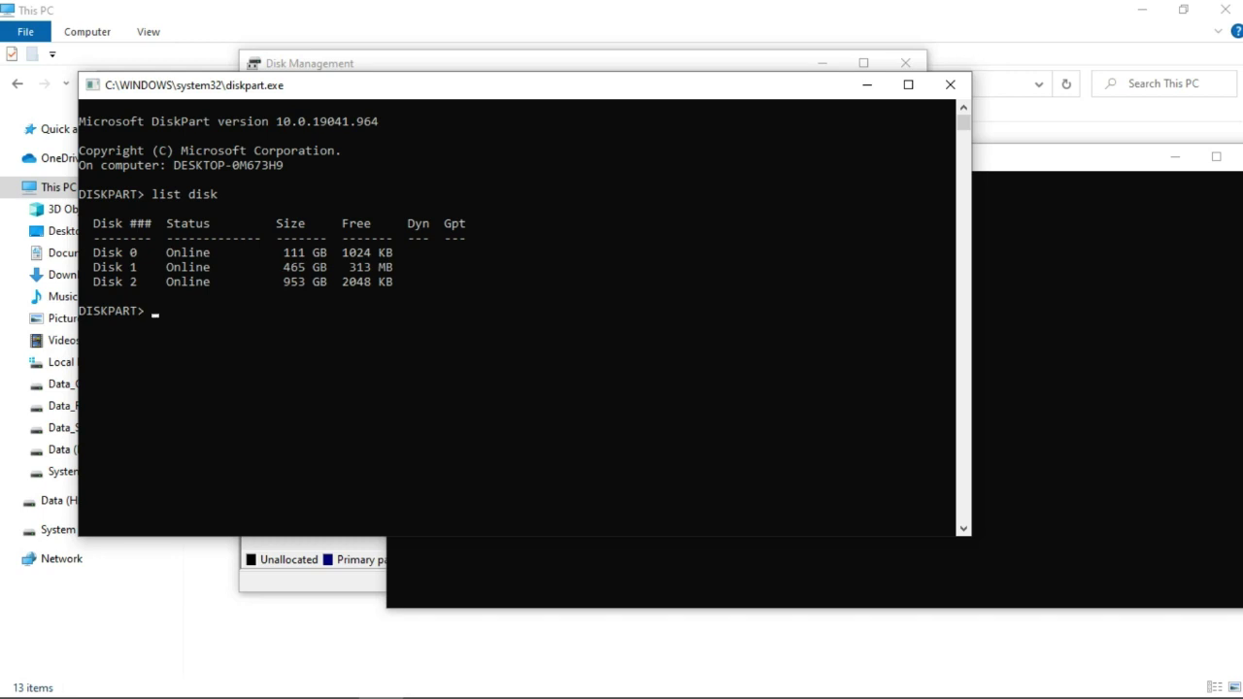
{"action": "key", "text": "alt+Tab"}
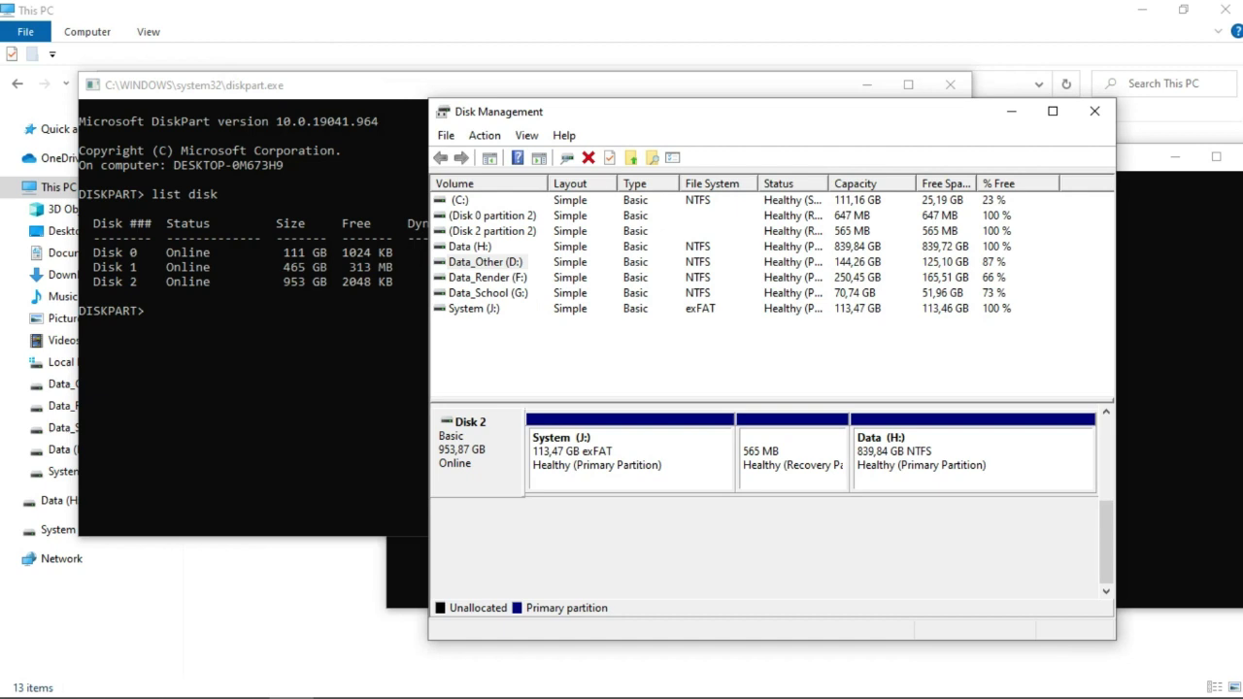
{"action": "scroll", "coordinate": [767, 500], "scroll_direction": "up", "scroll_amount": 3}
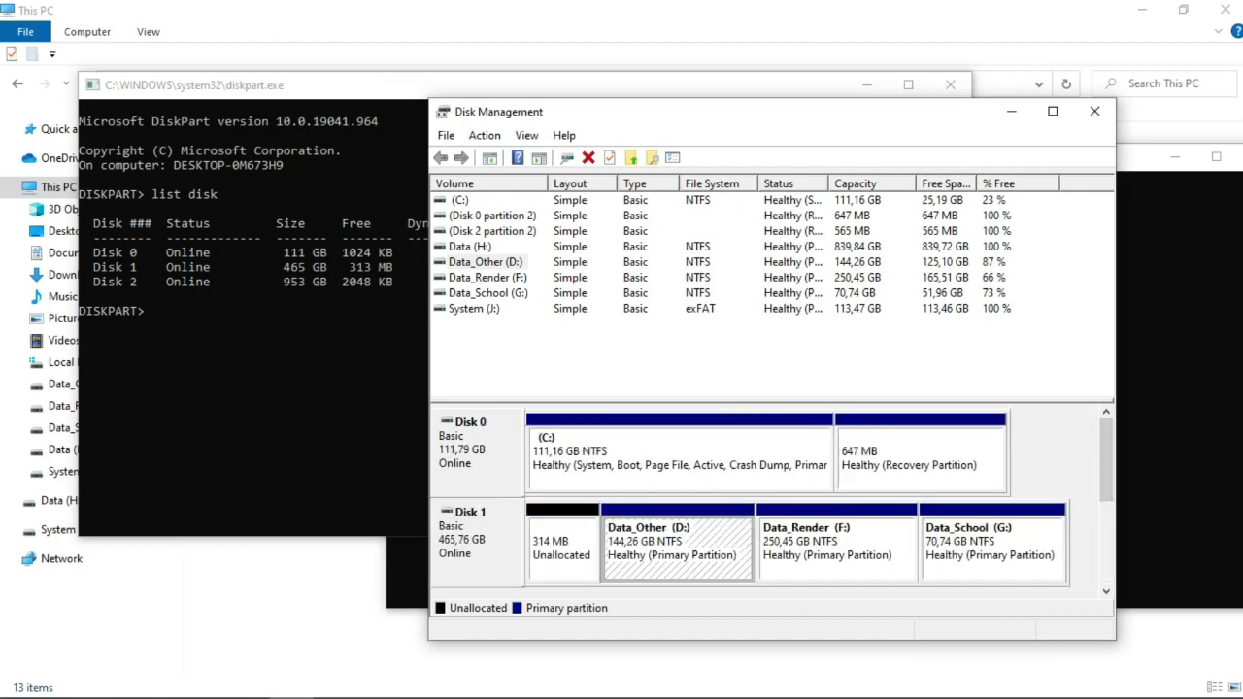
{"action": "scroll", "coordinate": [767, 500], "scroll_direction": "down", "scroll_amount": 3}
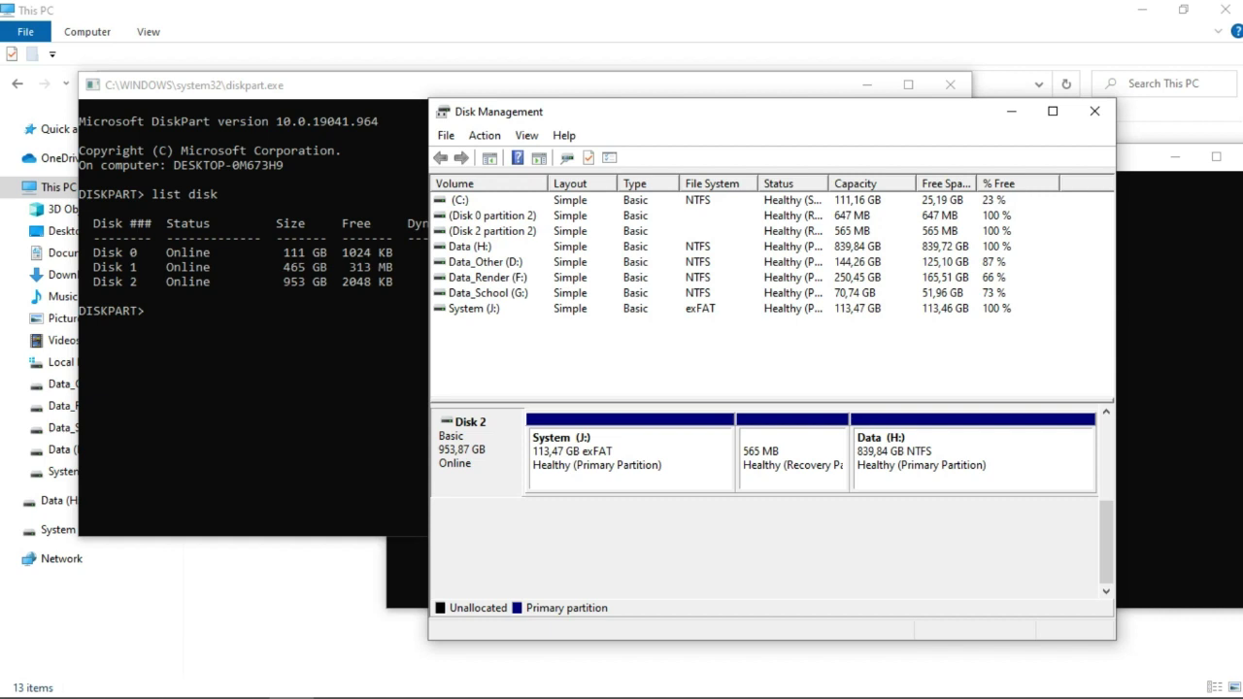
{"action": "key", "text": "alt+Tab"}
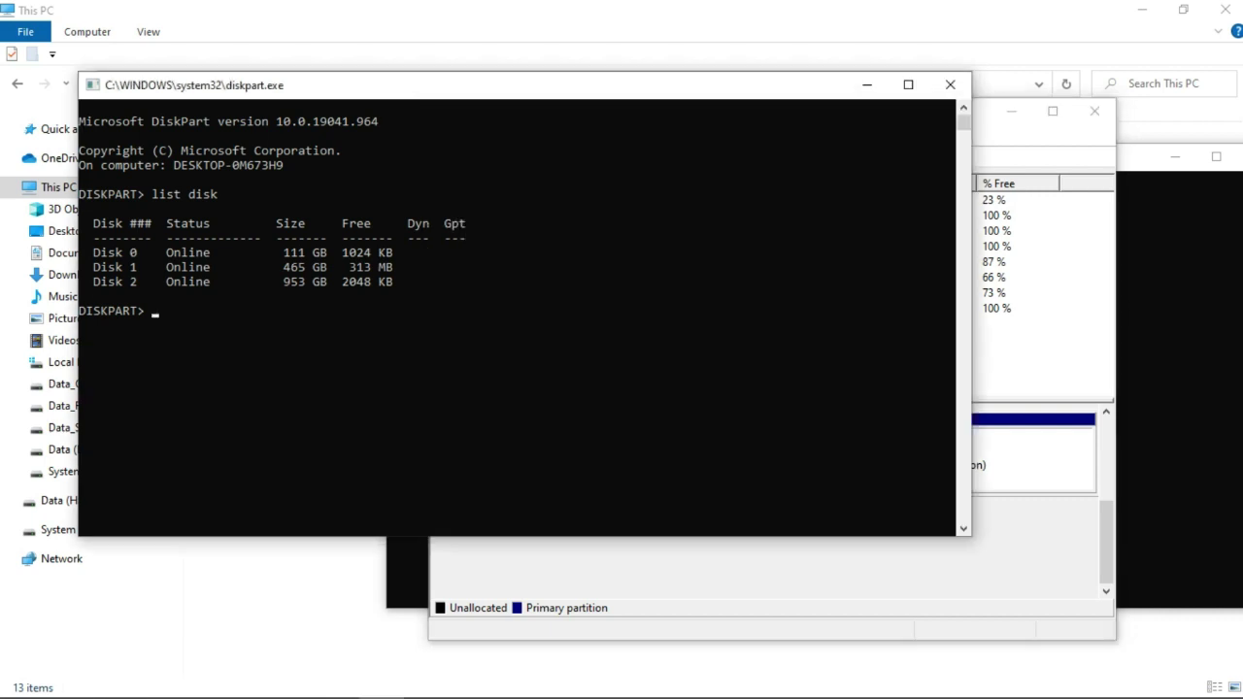
- Select disk 2 in DiskPart with "select disk 2" and list its partitions with "list partition"
{"action": "type", "text": "se"}
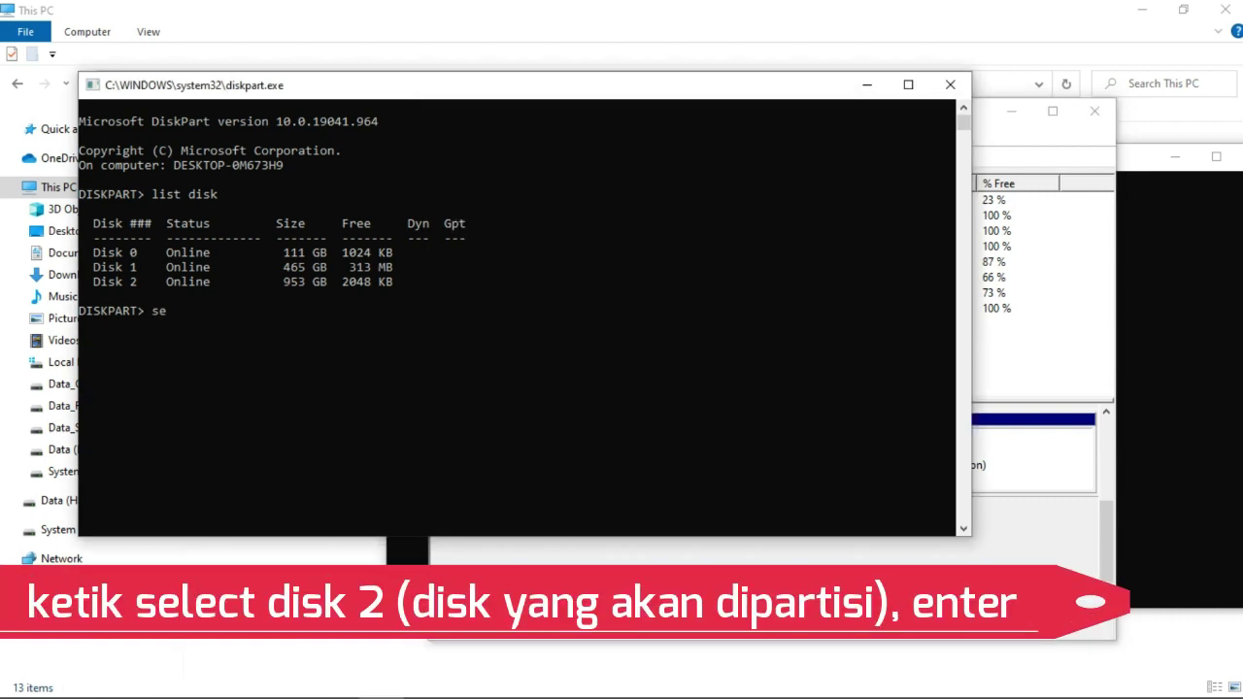
{"action": "type", "text": "lect disk 2"}
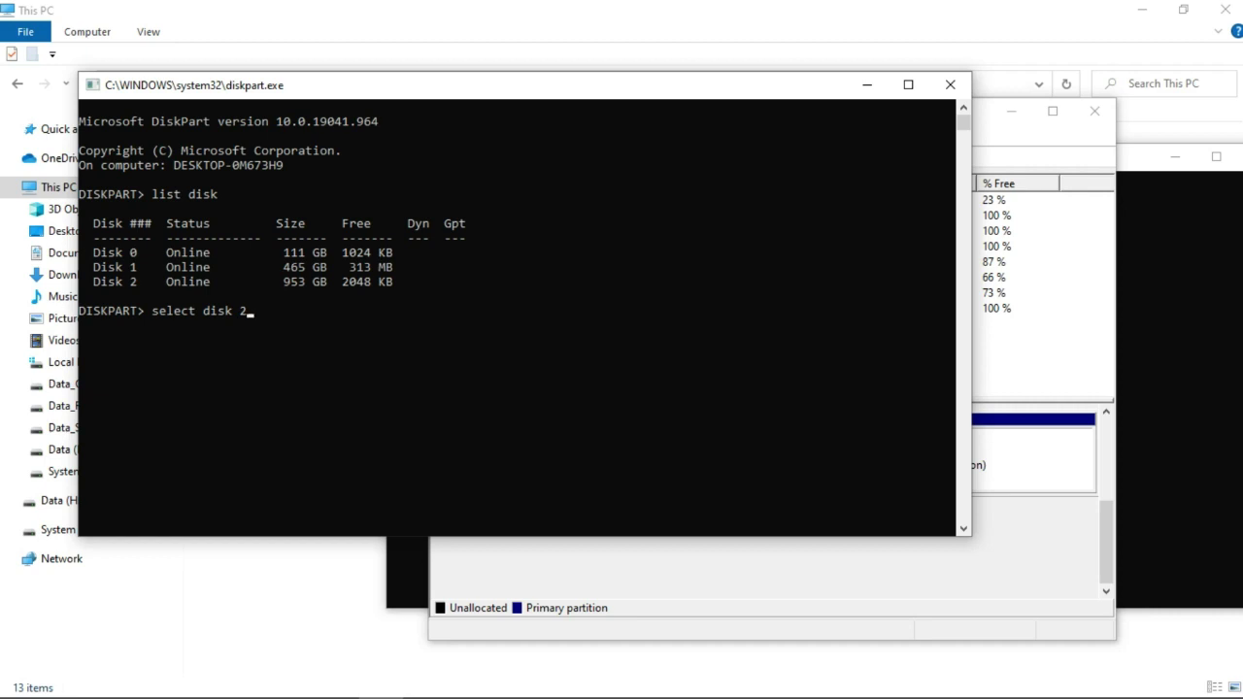
{"action": "key", "text": "Return"}
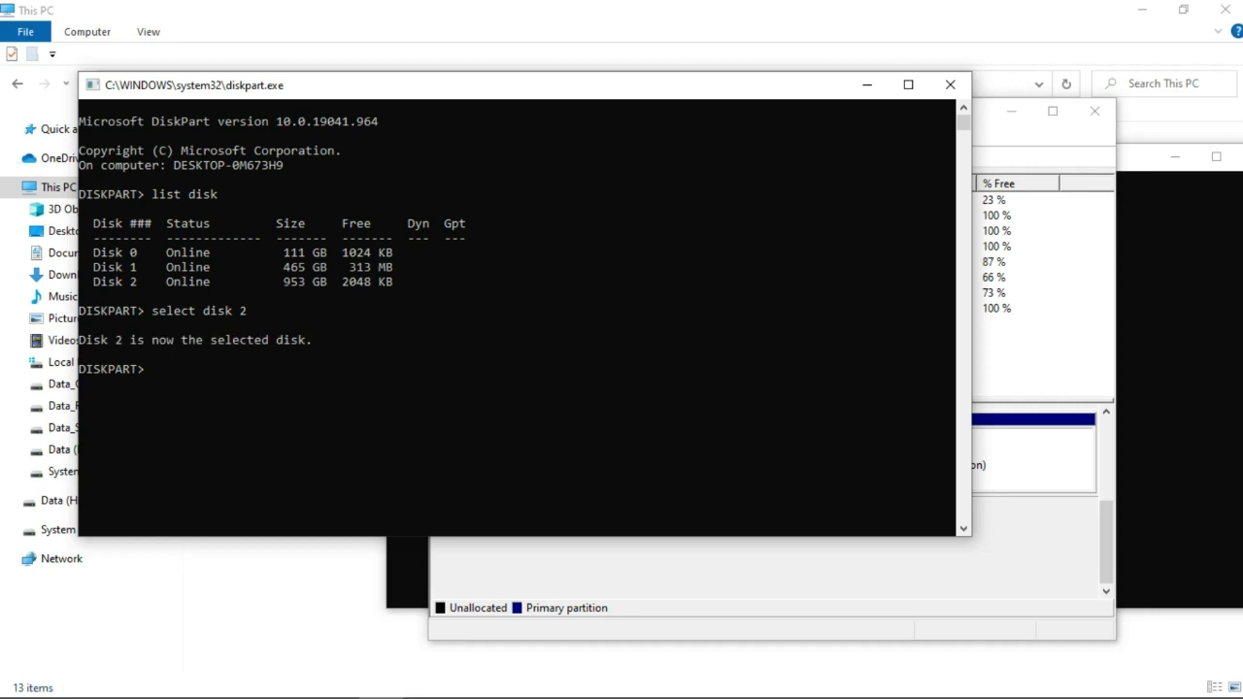
{"action": "type", "text": "list"}
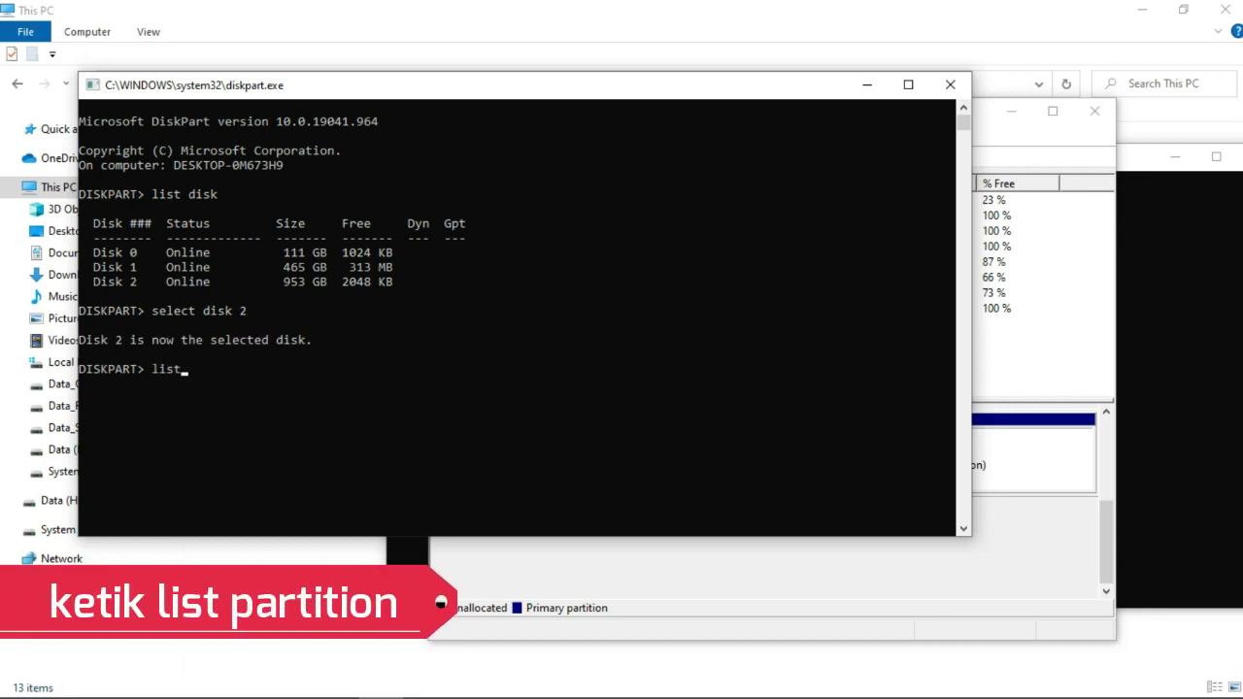
{"action": "type", "text": " partition"}
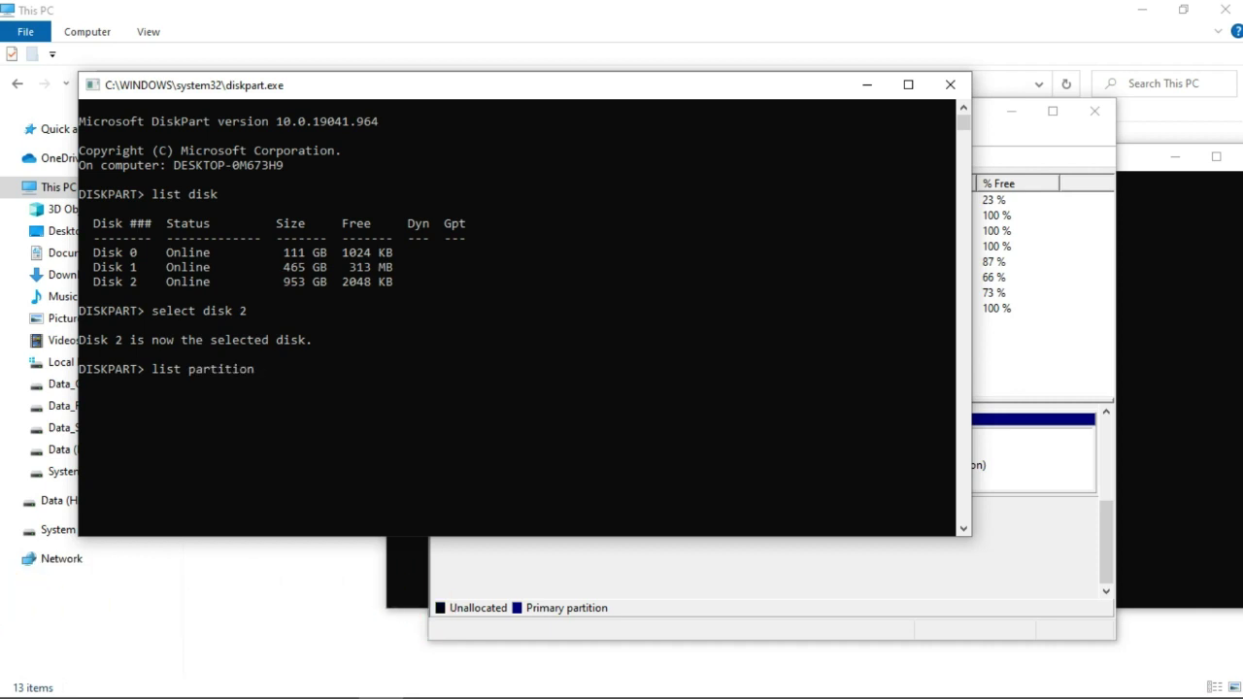
{"action": "key", "text": "Return"}
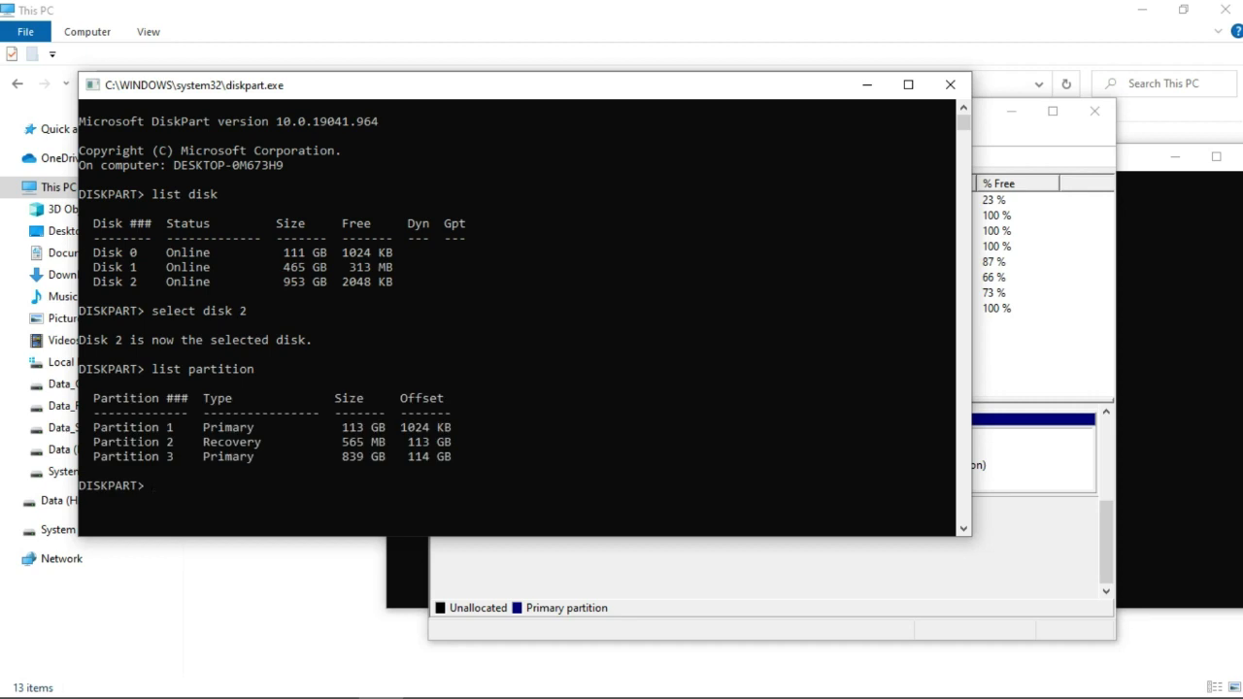
- Place Disk Management beside the DiskPart window and select the Disk 2 recovery partition with "select partition 2"
{"action": "key", "text": "alt+Tab"}
{"action": "left_click_drag", "start_coordinate": [679, 111], "coordinate": [812, 89]}
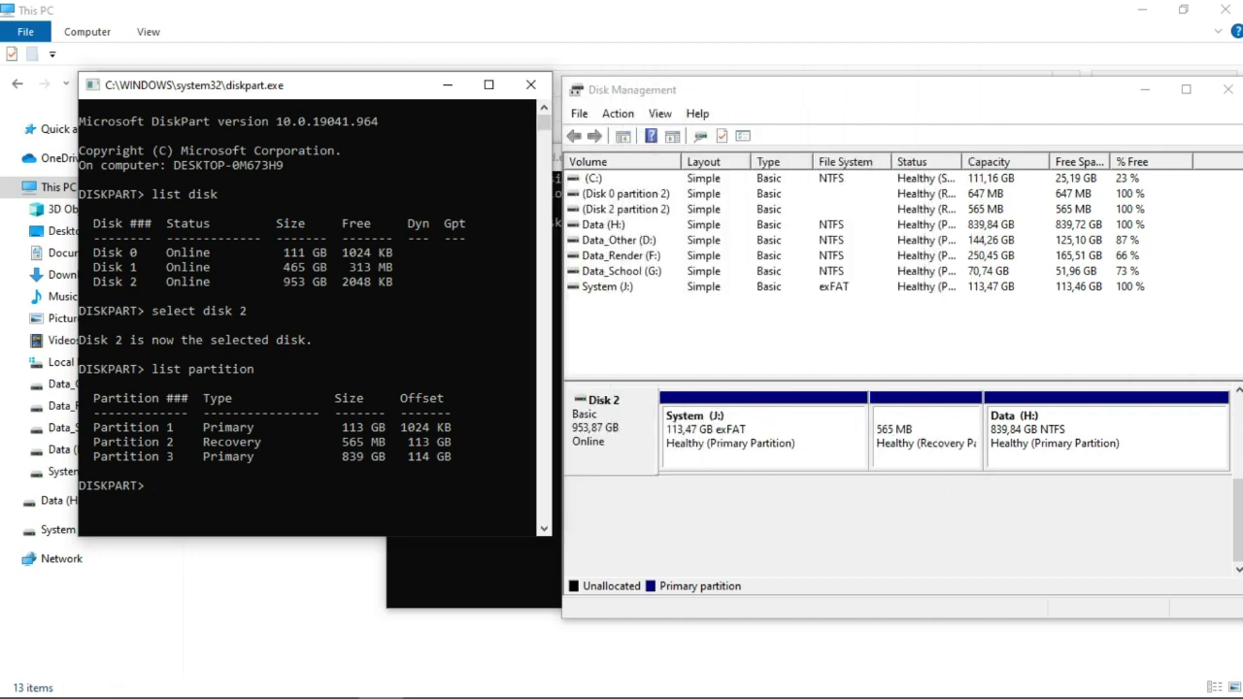
{"action": "type", "text": "selest partition"}
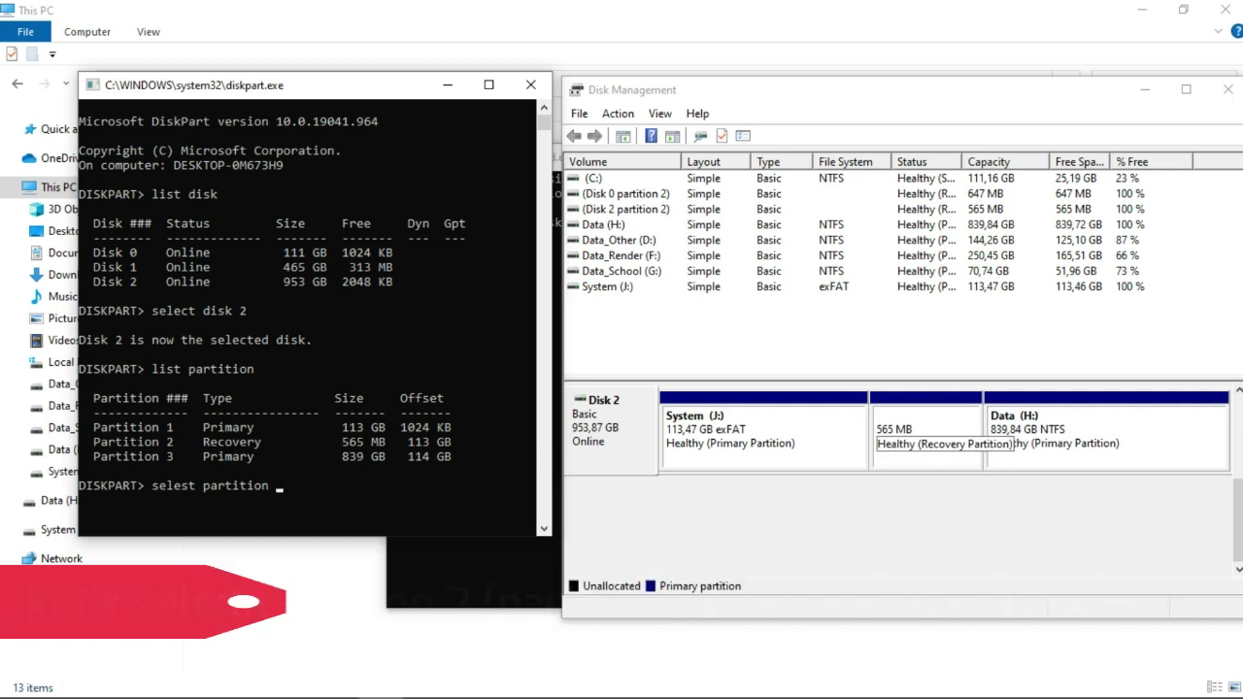
{"action": "type", "text": " 2"}
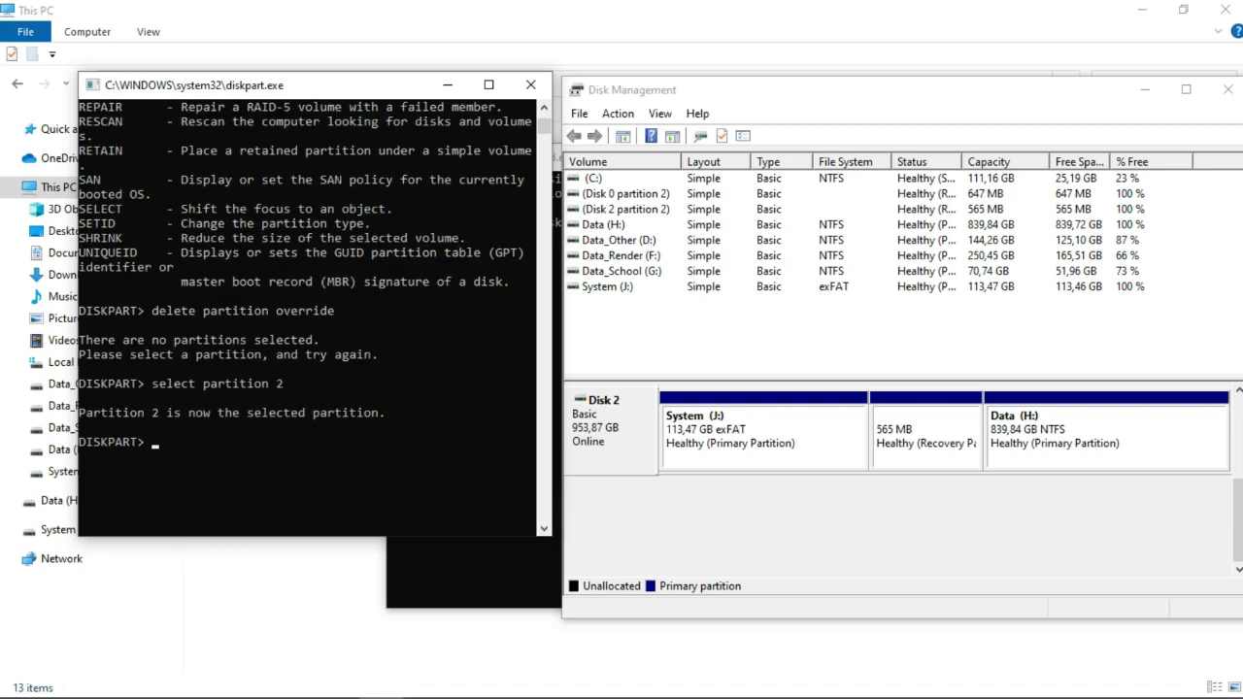
- Delete the selected recovery partition in DiskPart with "delete partition override"
{"action": "type", "text": "delet"}
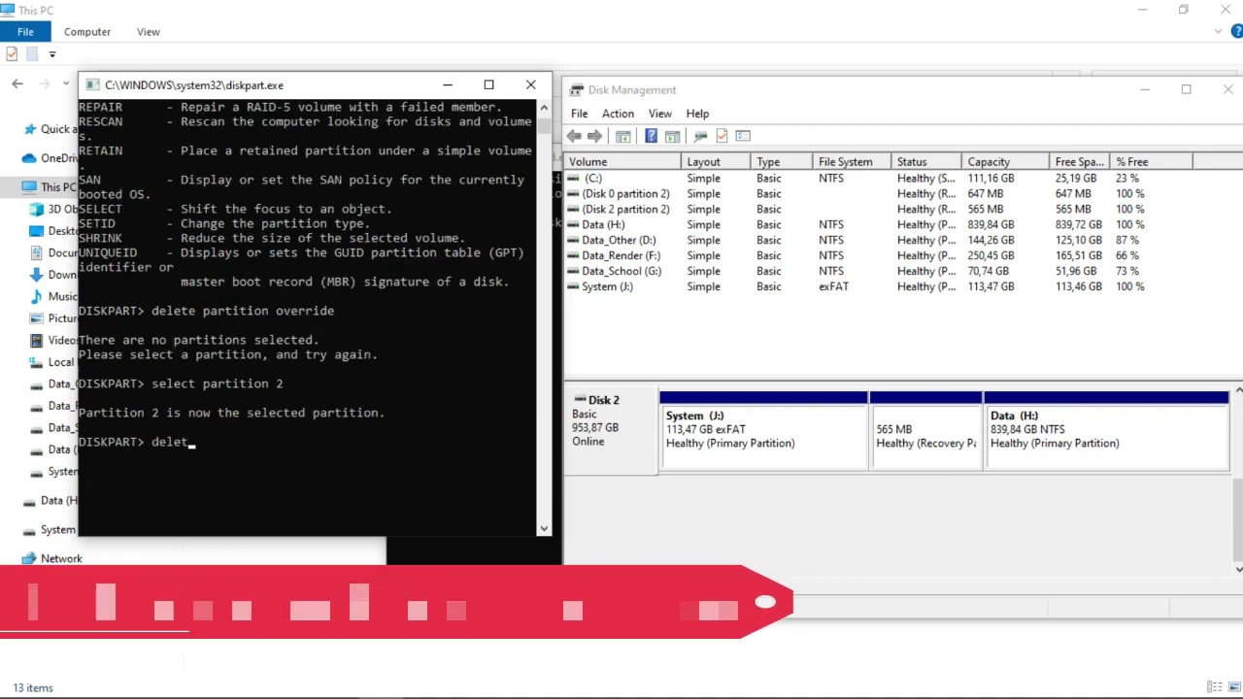
{"action": "type", "text": "e "}
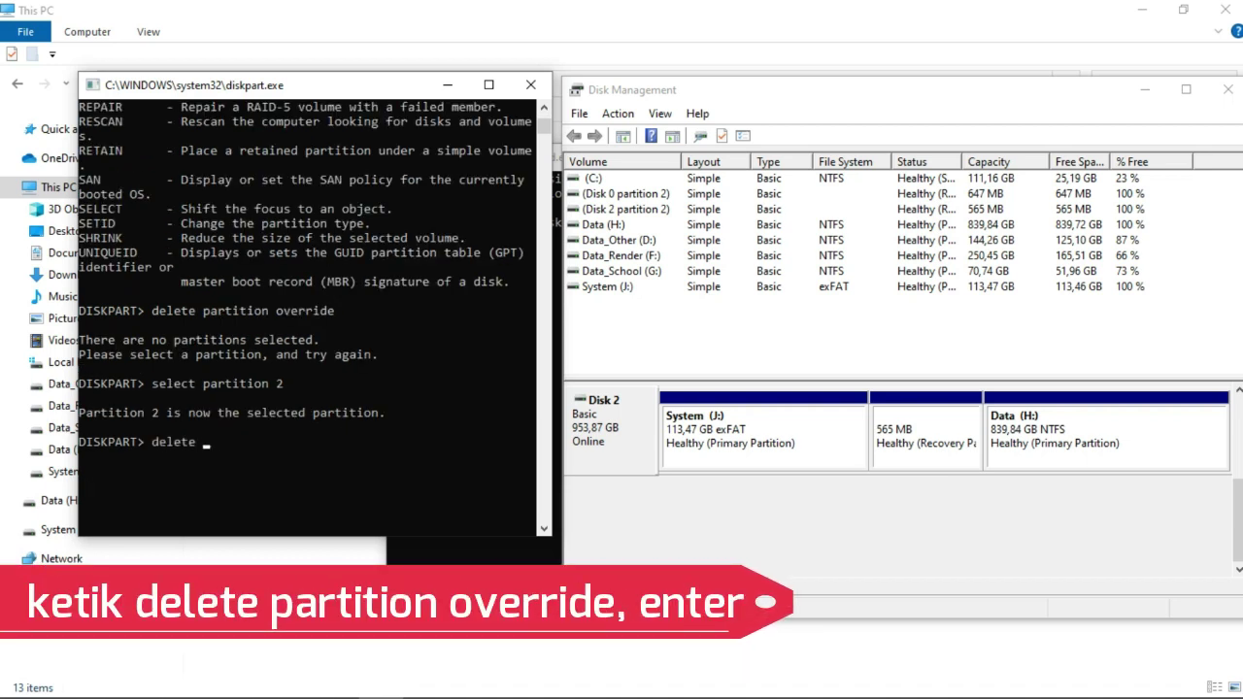
{"action": "type", "text": "partition overr"}
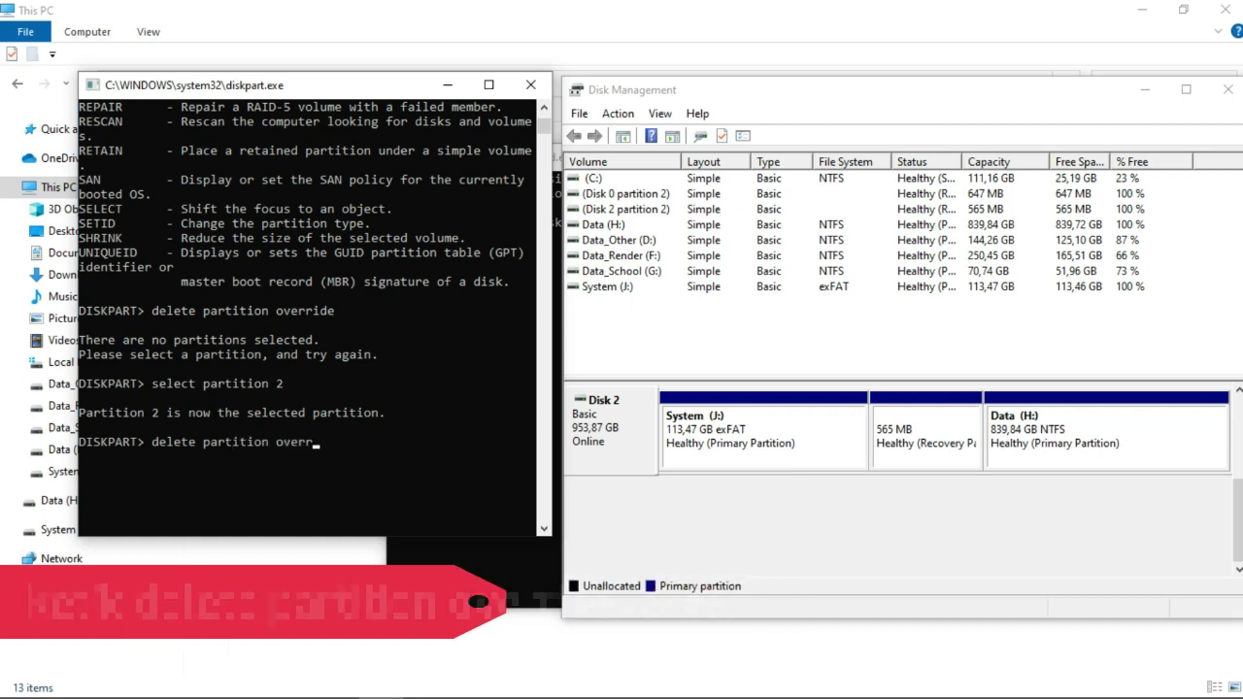
{"action": "type", "text": "ide"}
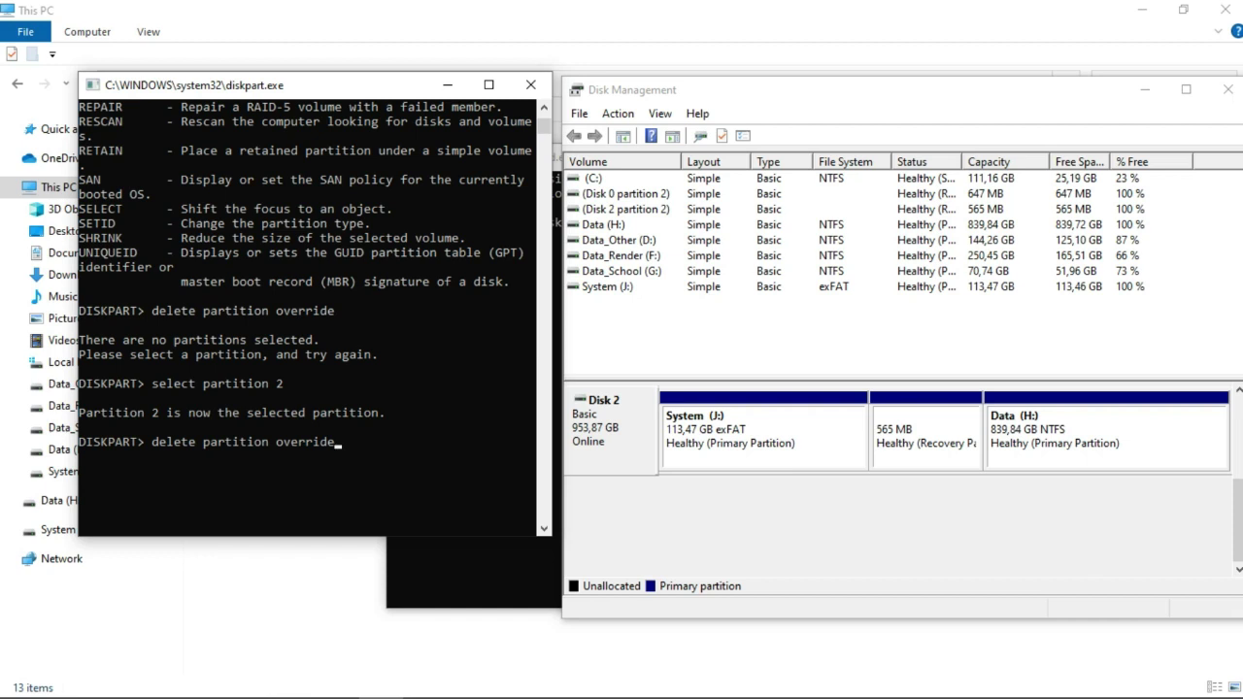
{"action": "key", "text": "Return"}
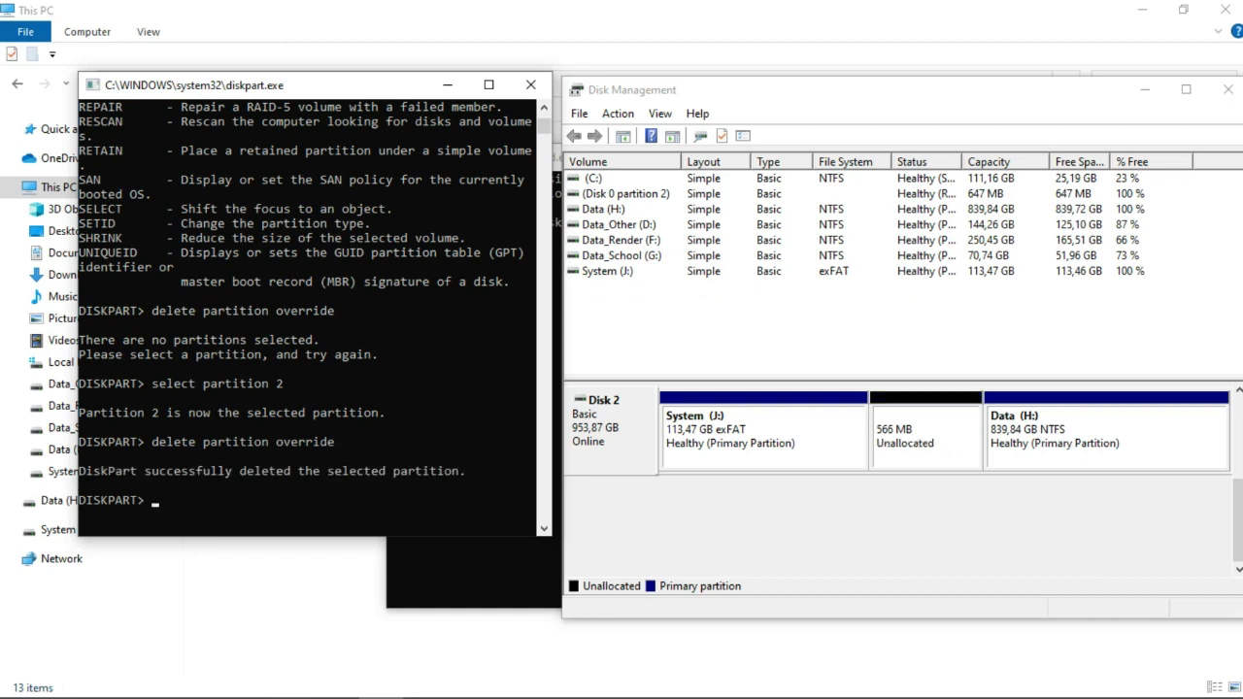
- Switch to Disk Management and create a 565 MB NTFS simple volume with drive letter E in Disk 2's unallocated space, keeping the default label
{"action": "key", "text": "alt+Tab"}
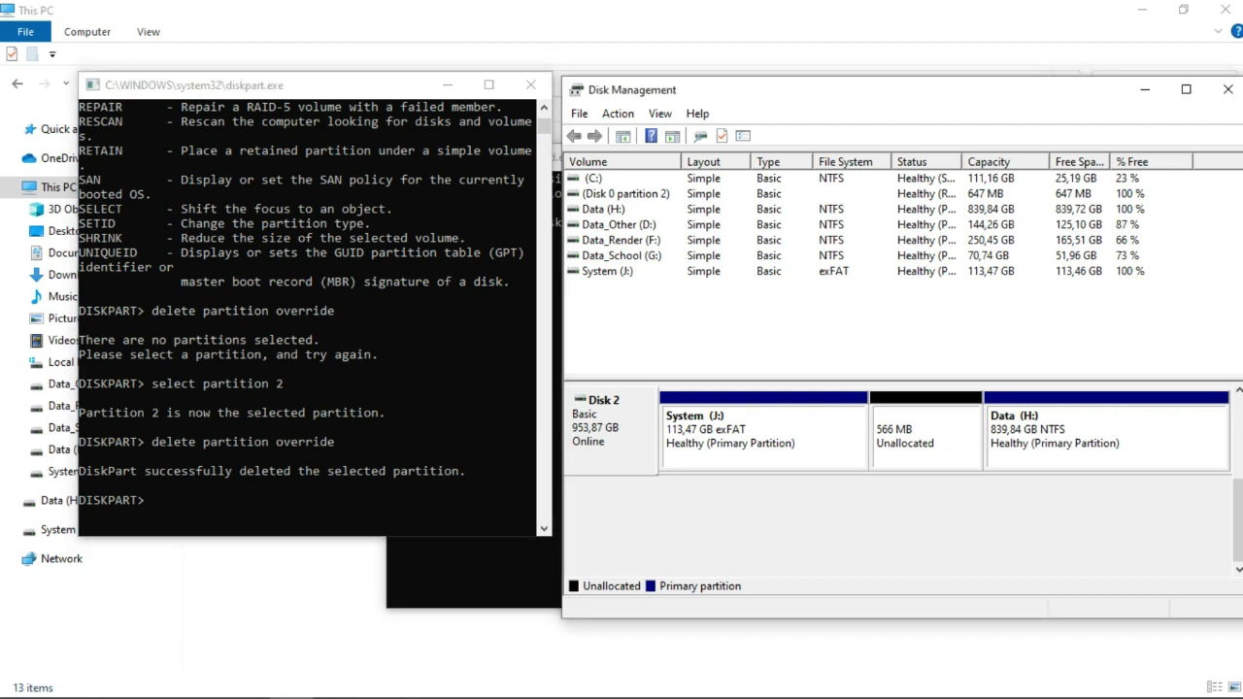
{"action": "left_click_drag", "start_coordinate": [679, 89], "coordinate": [548, 86]}
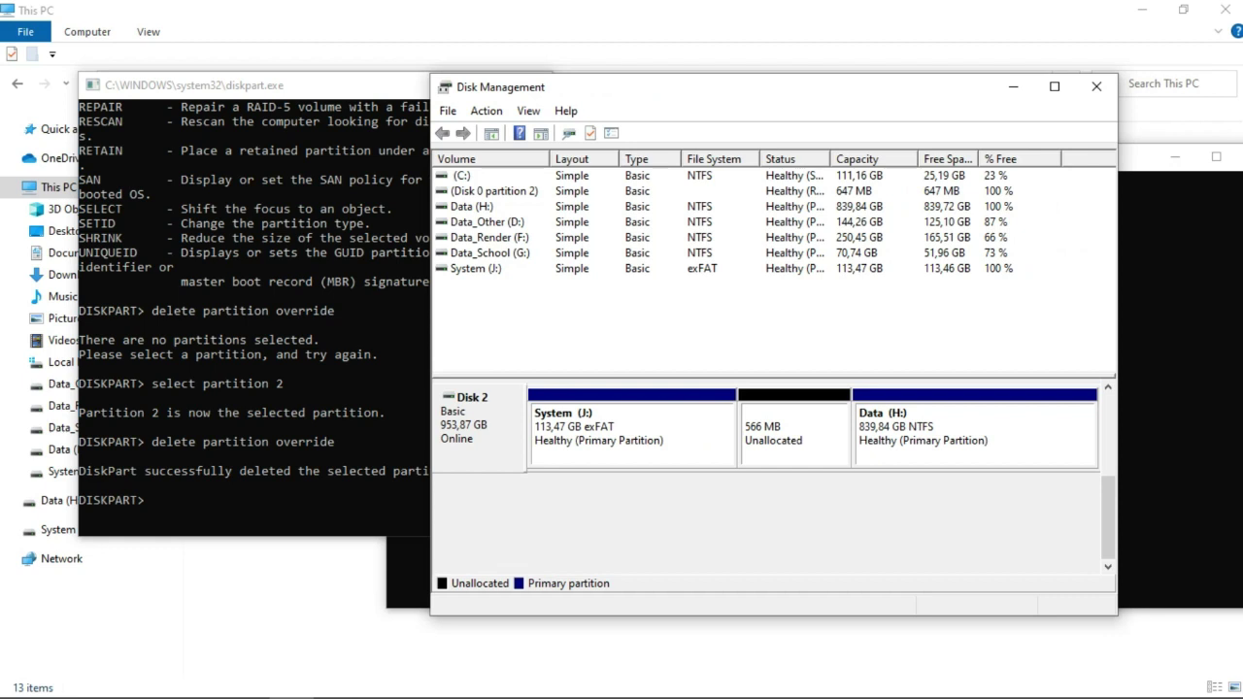
{"action": "right_click", "coordinate": [792, 416]}
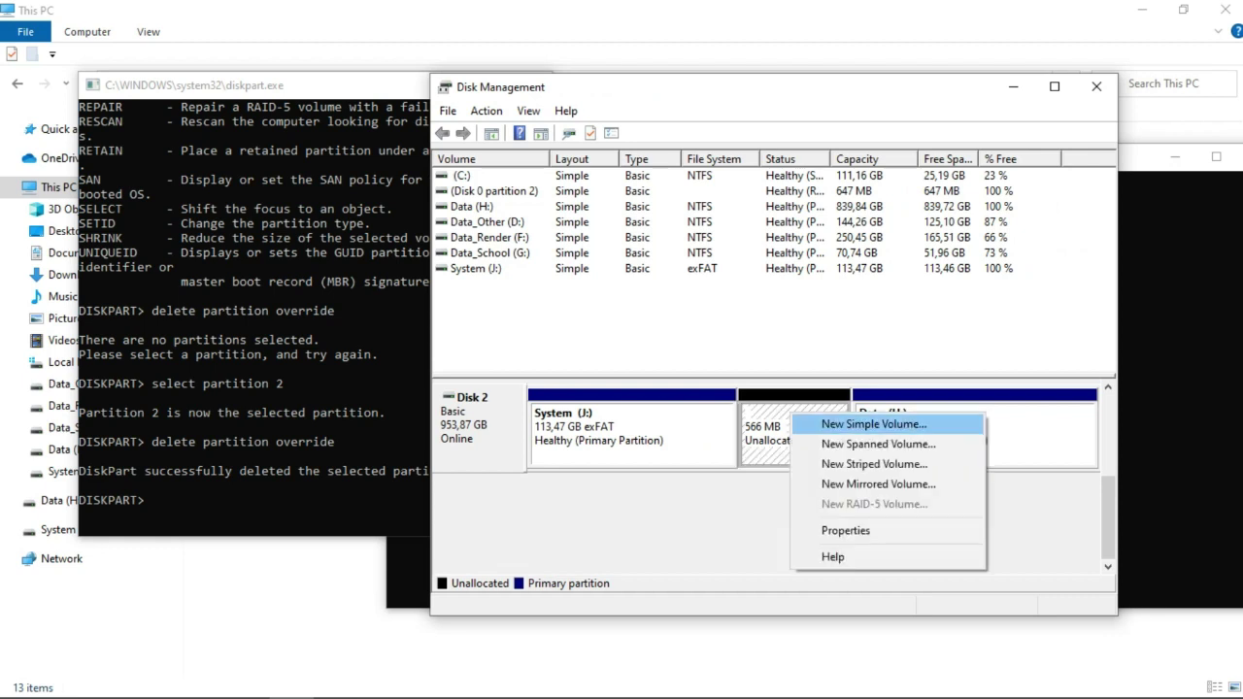
{"action": "key", "text": "Return"}
{"action": "key", "text": "Return"}
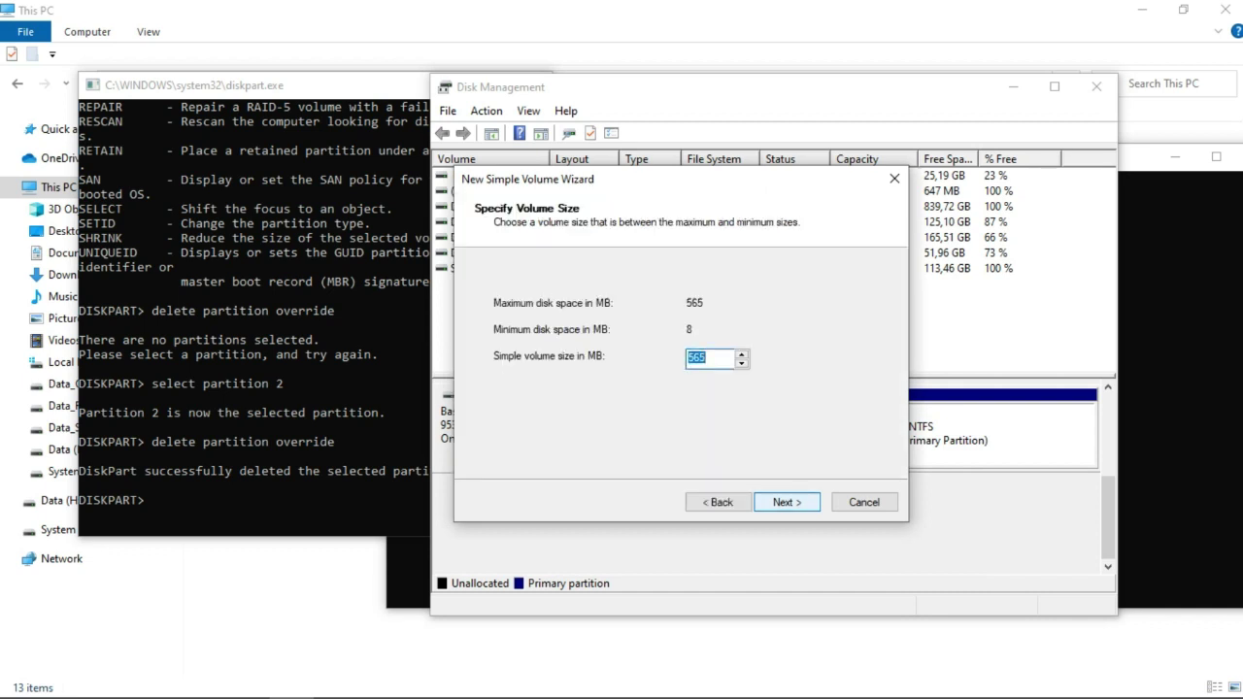
{"action": "key", "text": "Return"}
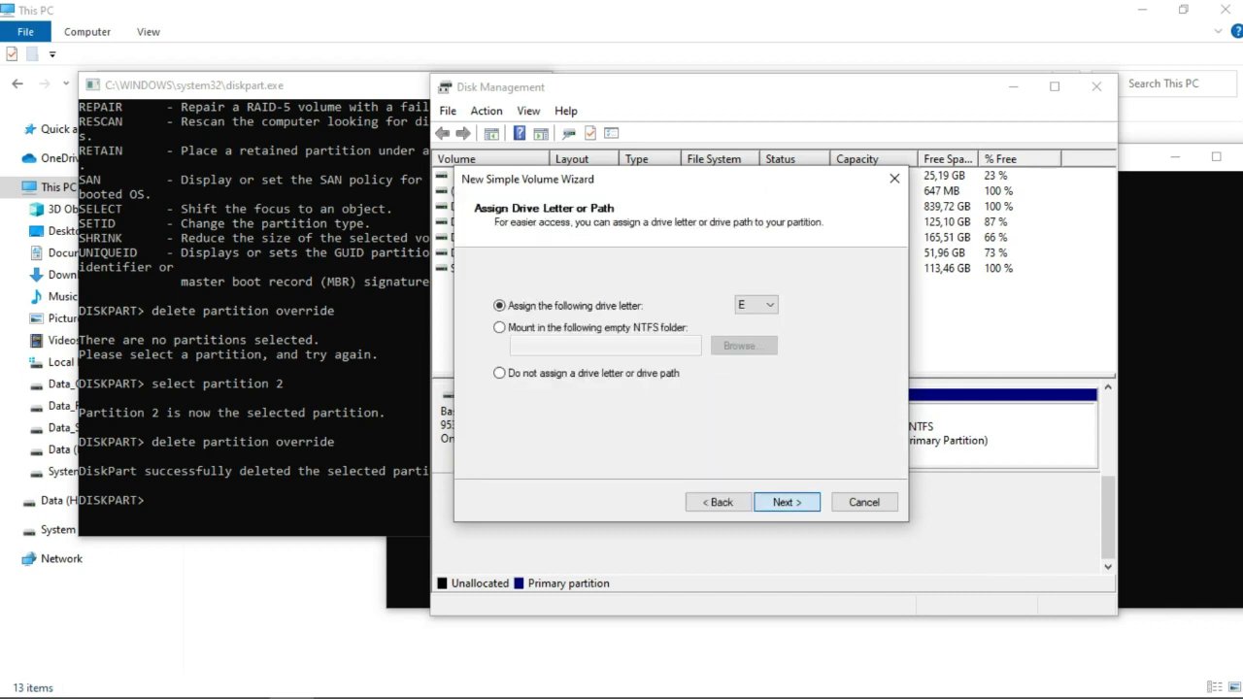
{"action": "key", "text": "Return"}
{"action": "key", "text": "Return"}
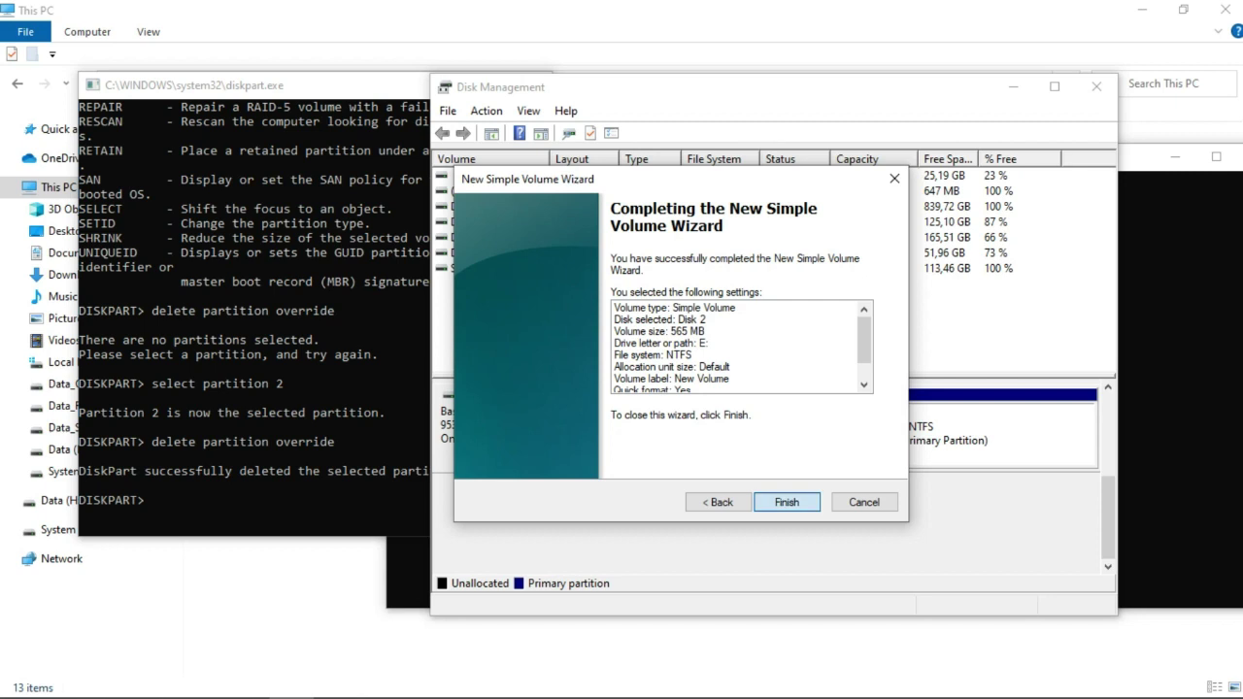
{"action": "key", "text": "Return"}
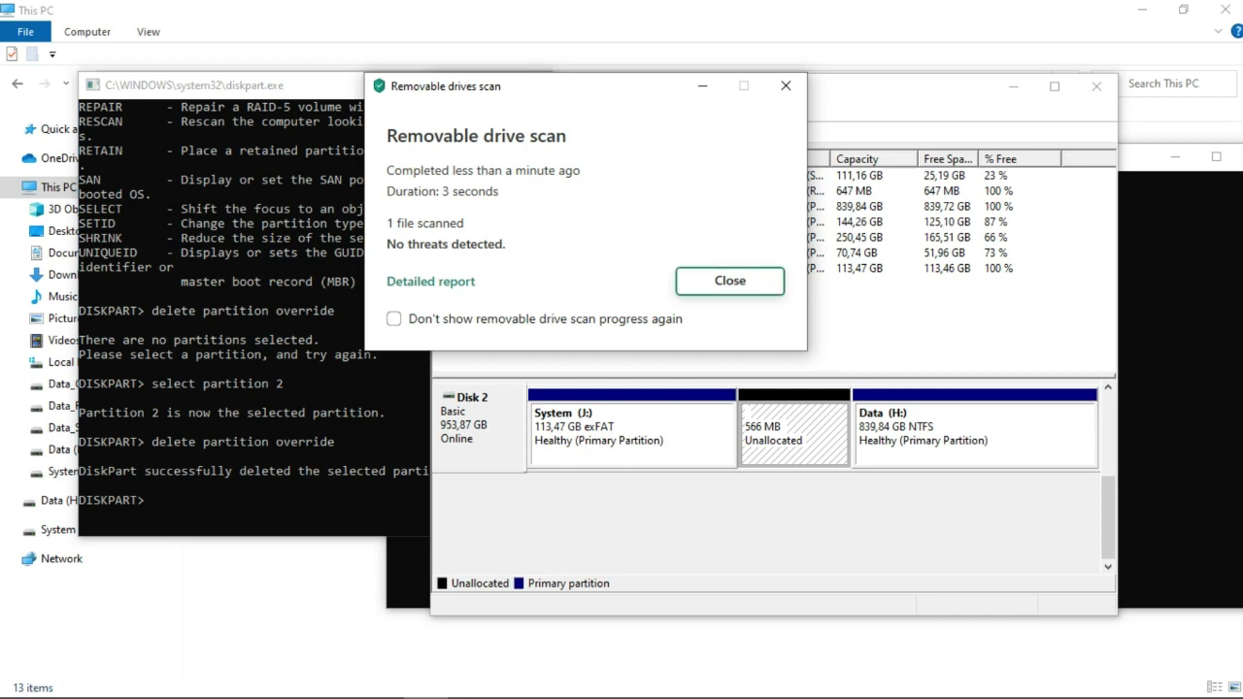
{"action": "key", "text": "Return"}
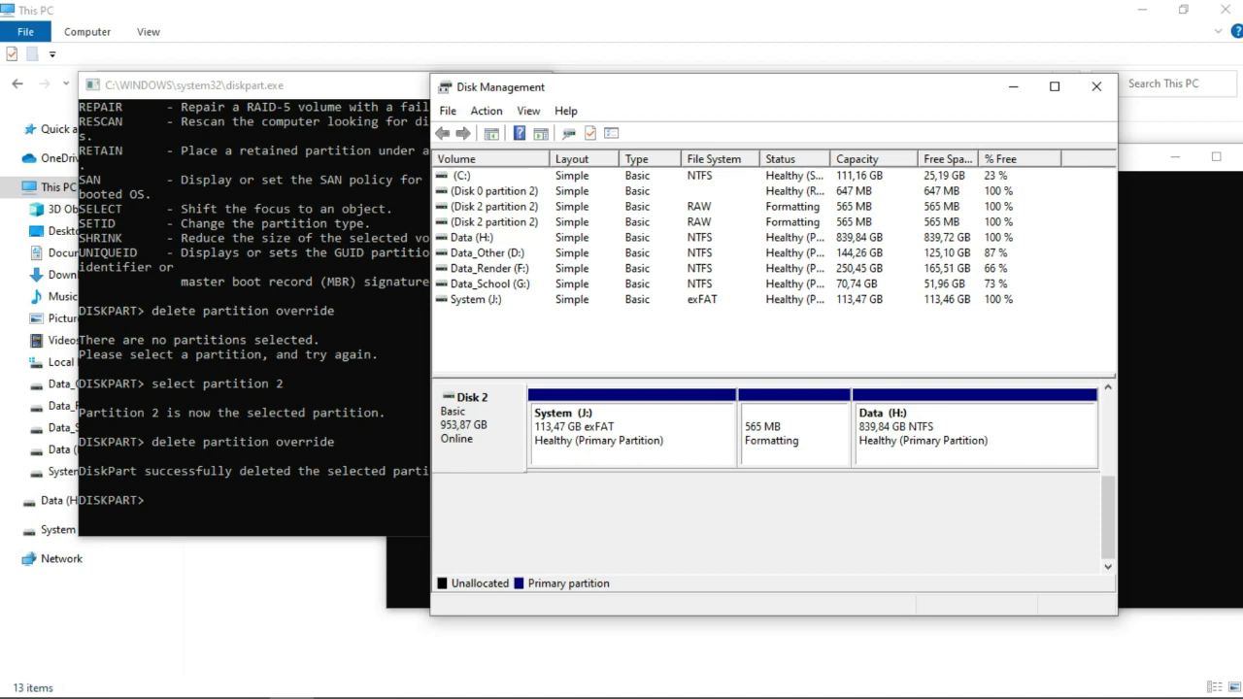
- Delete the System (J:), New Volume (E:) and Data (H:) volumes on Disk 2
{"action": "right_click", "coordinate": [783, 412]}
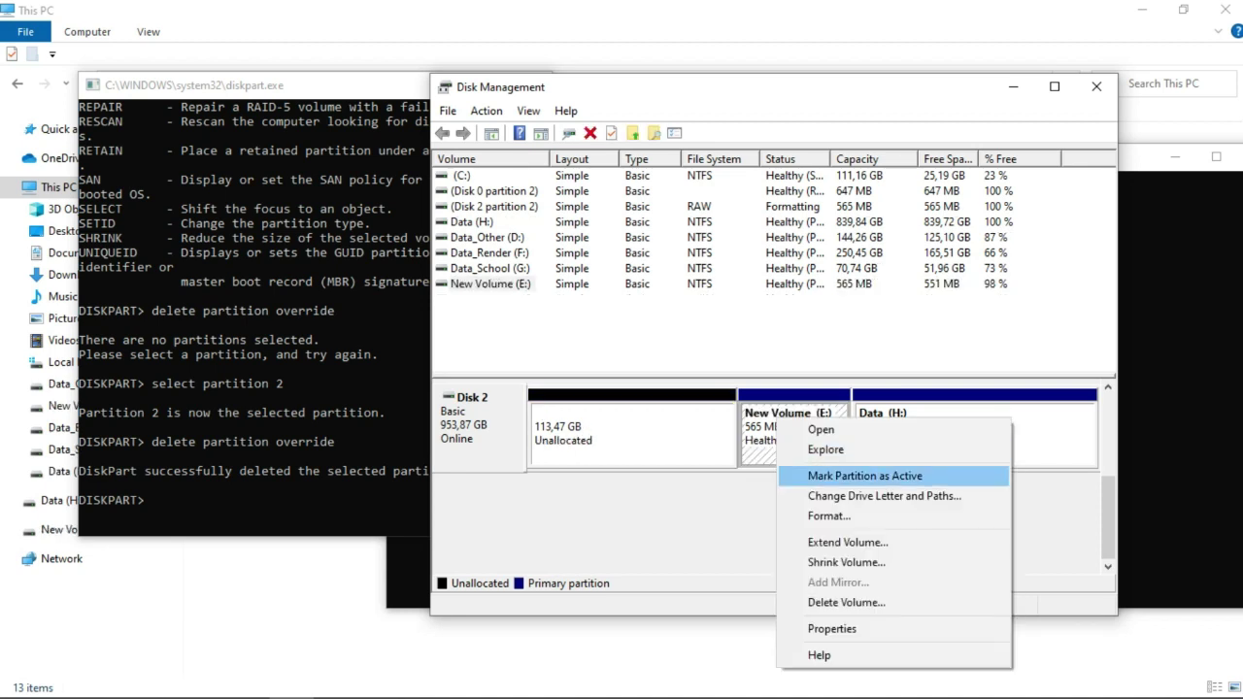
{"action": "left_click", "coordinate": [844, 600]}
{"action": "left_click", "coordinate": [694, 424]}
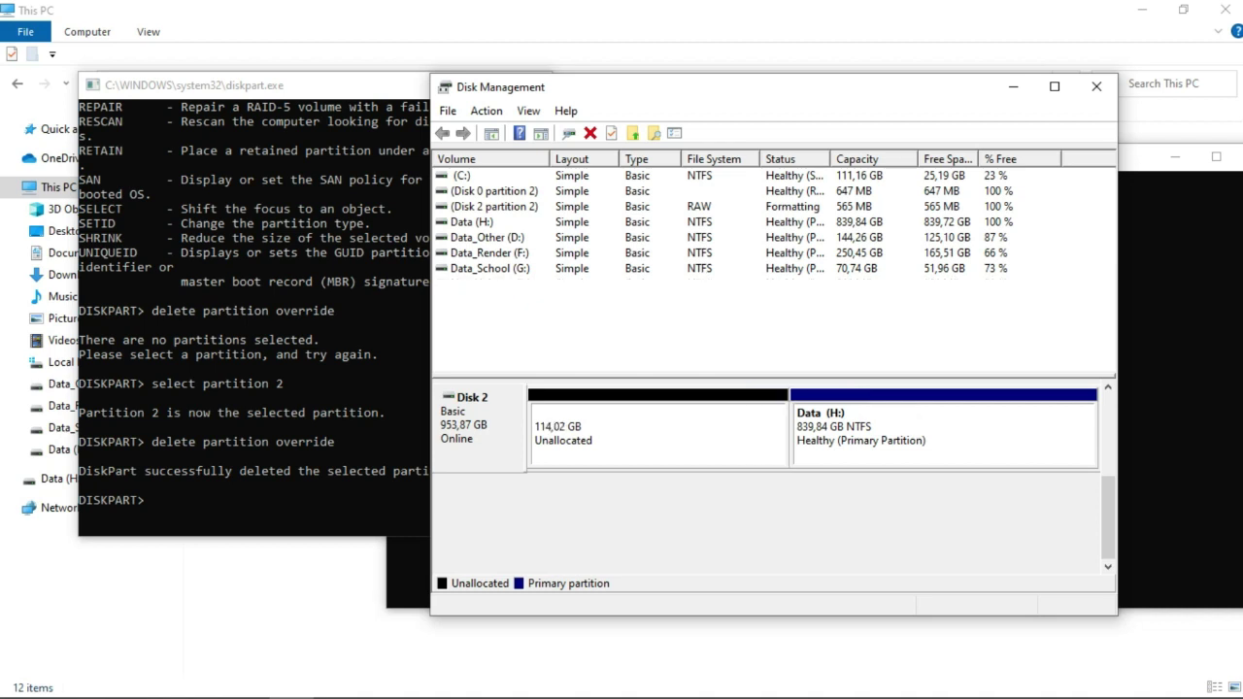
{"action": "right_click", "coordinate": [842, 437]}
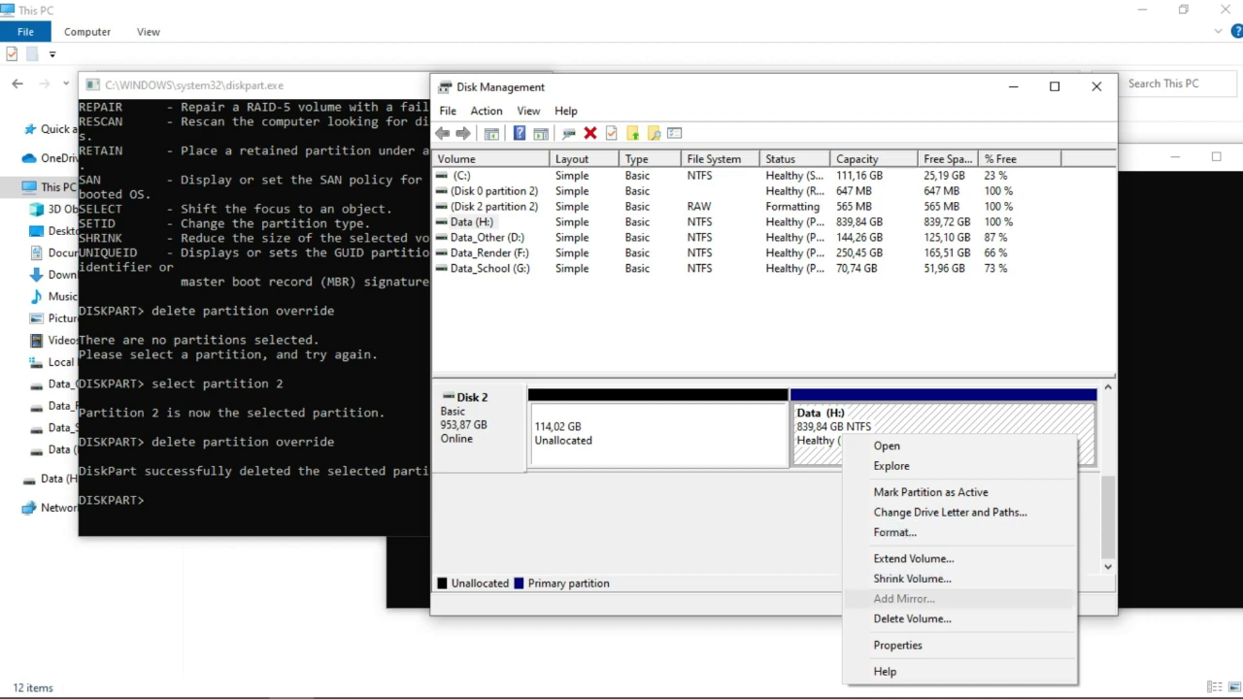
{"action": "left_click", "coordinate": [911, 618]}
{"action": "key", "text": "y"}
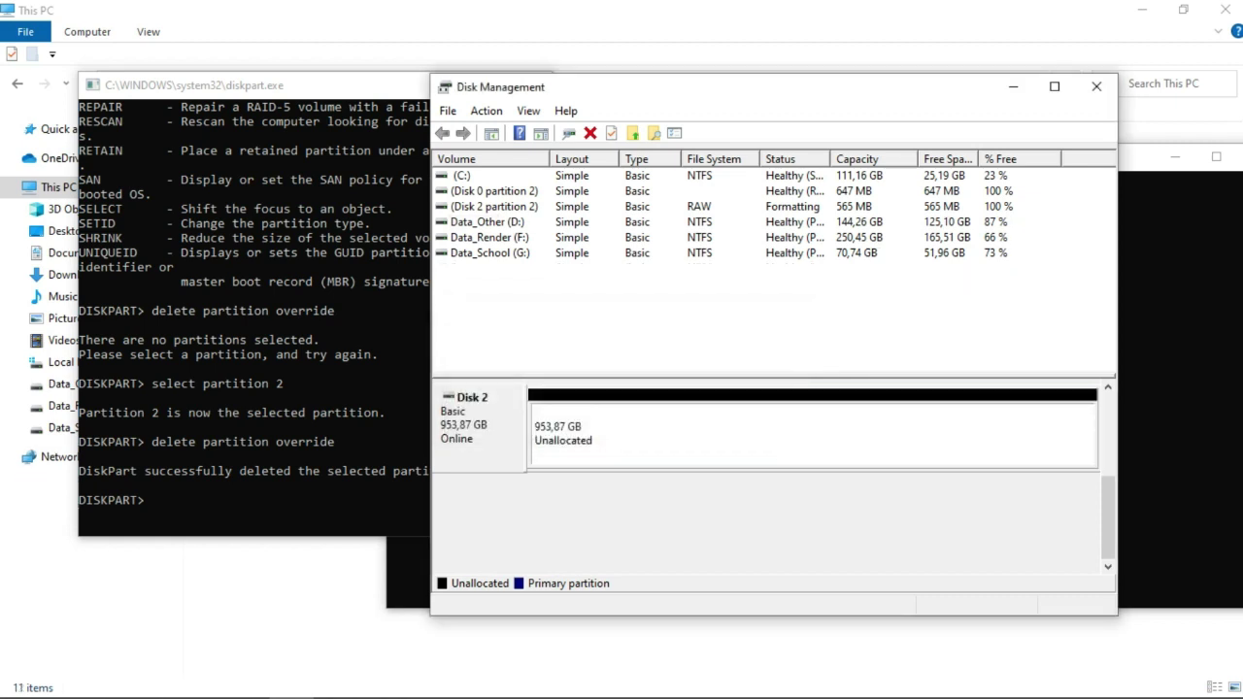
- Set up a new simple volume of 976760 MB on Disk 2's unallocated space with drive letter E
{"action": "right_click", "coordinate": [629, 439]}
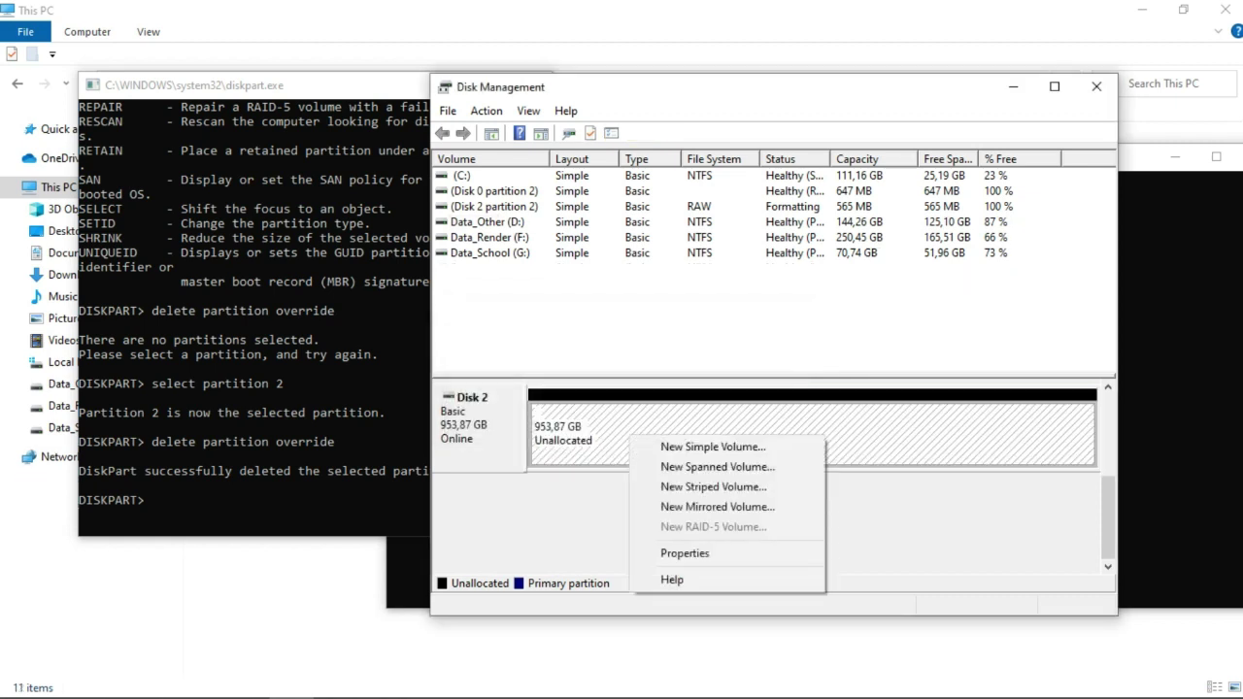
{"action": "left_click", "coordinate": [713, 447]}
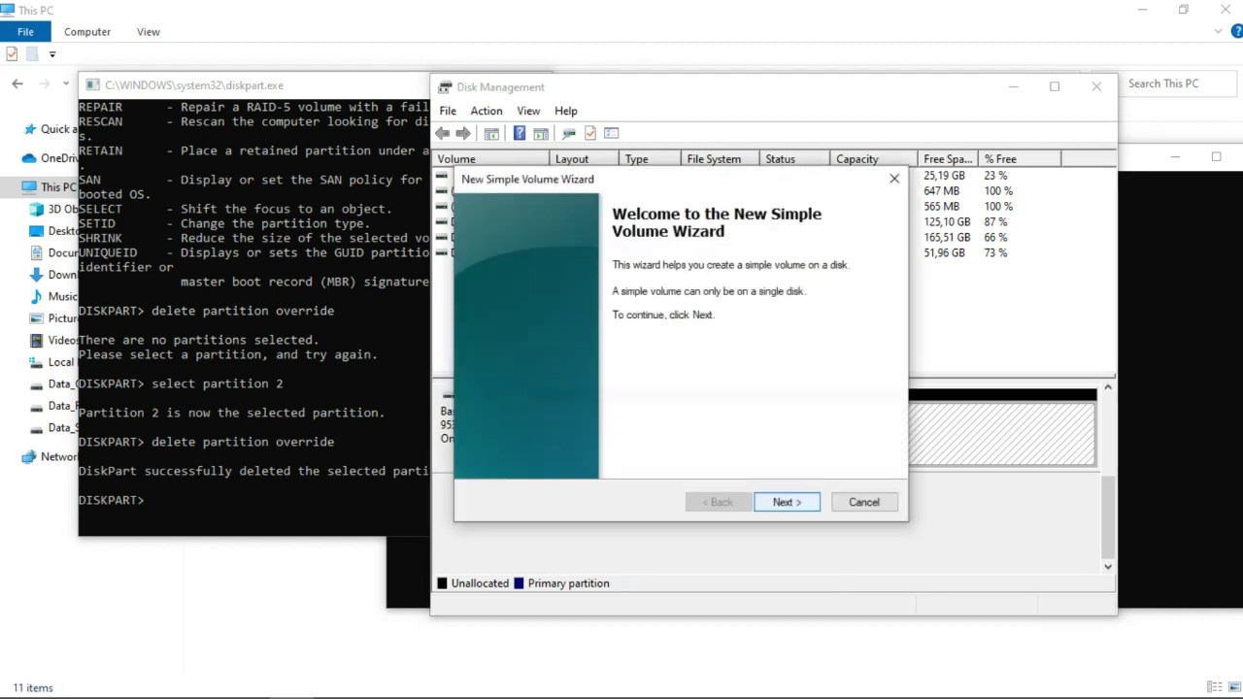
{"action": "left_click", "coordinate": [787, 502]}
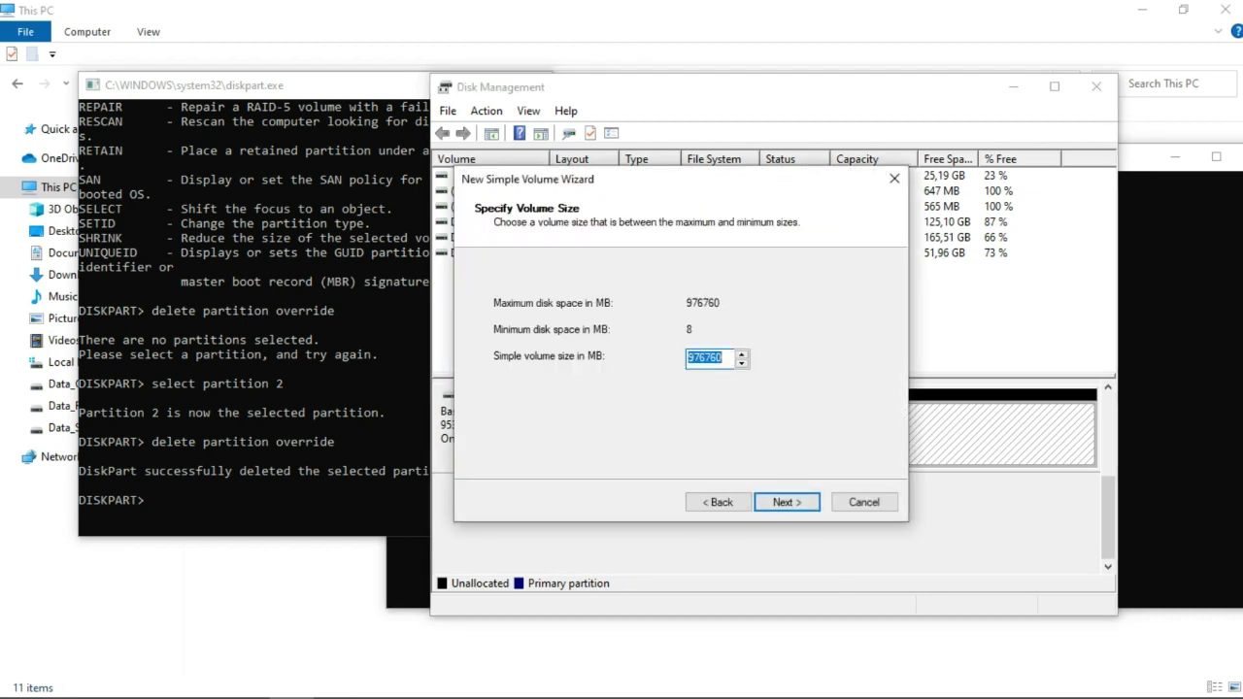
{"action": "left_click", "coordinate": [786, 502]}
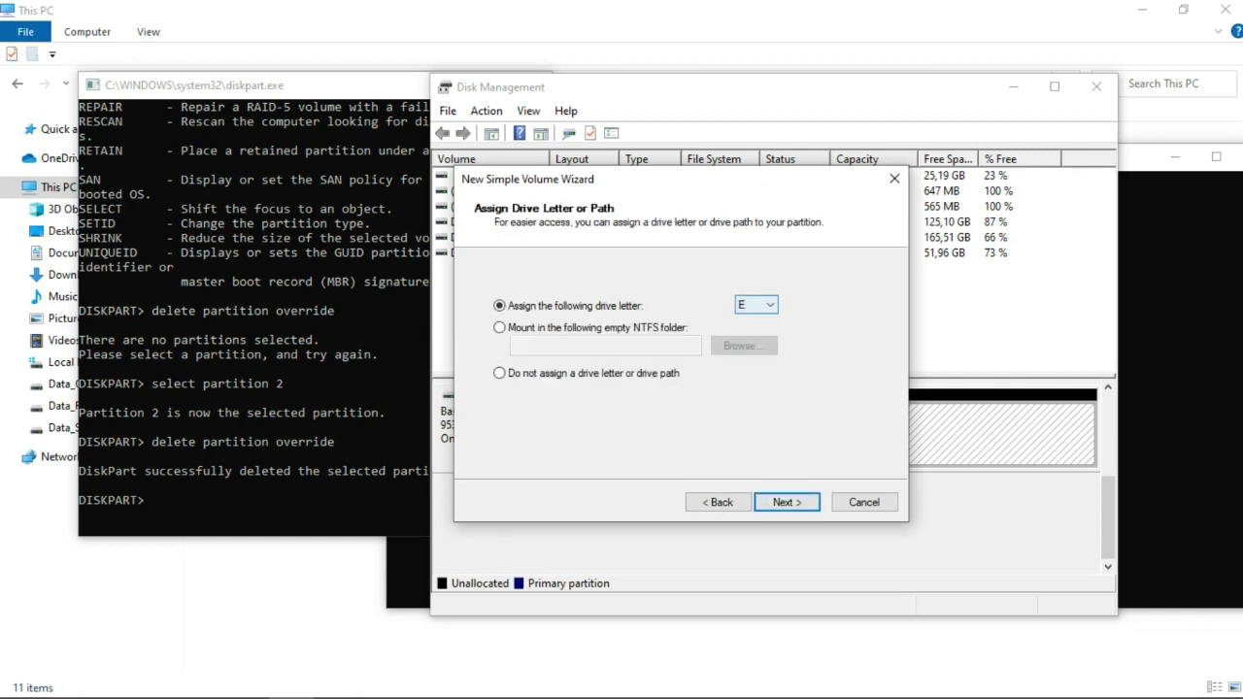
{"action": "left_click", "coordinate": [786, 502]}
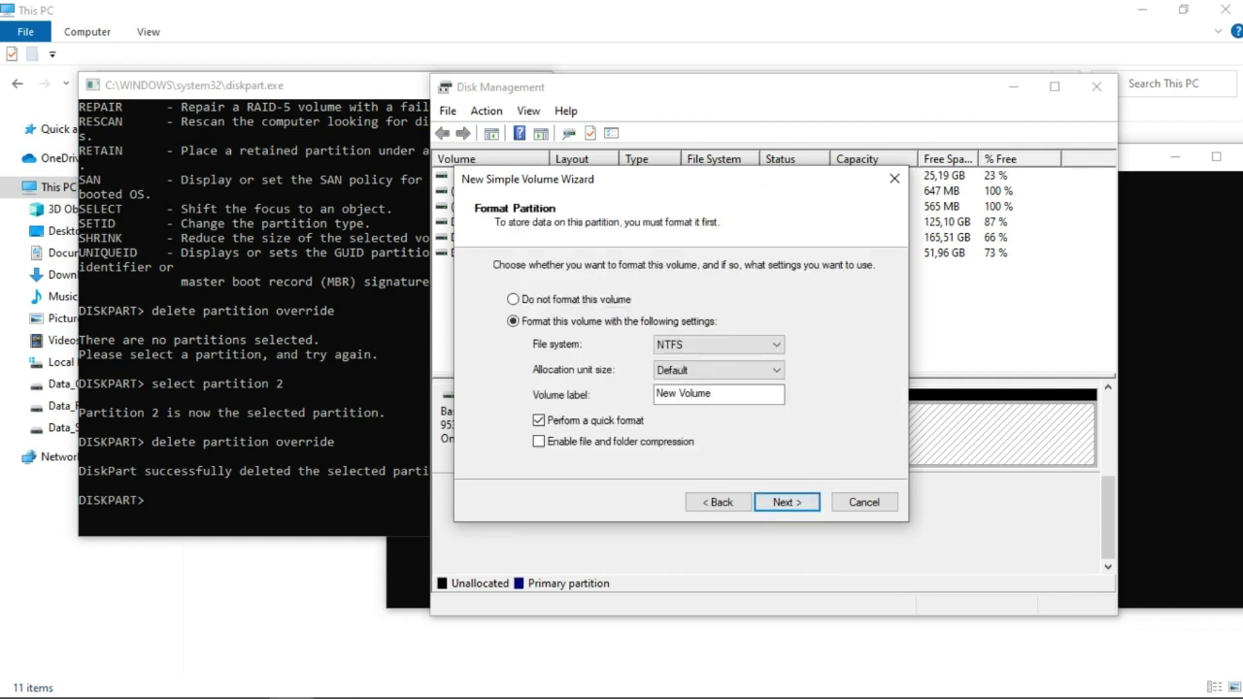
- Label the new volume SSD_PIONEER and create it with an NTFS quick format and default allocation unit size
{"action": "left_click_drag", "start_coordinate": [719, 393], "coordinate": [656, 393]}
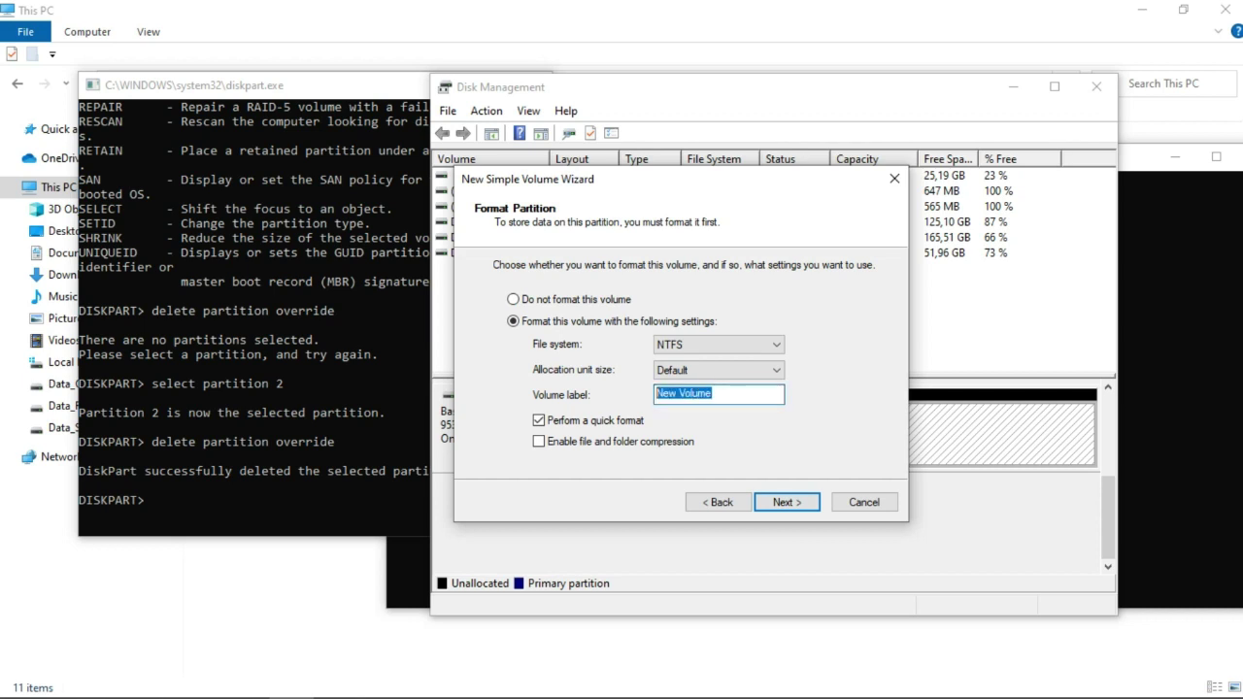
{"action": "type", "text": "SSD_PIONEER"}
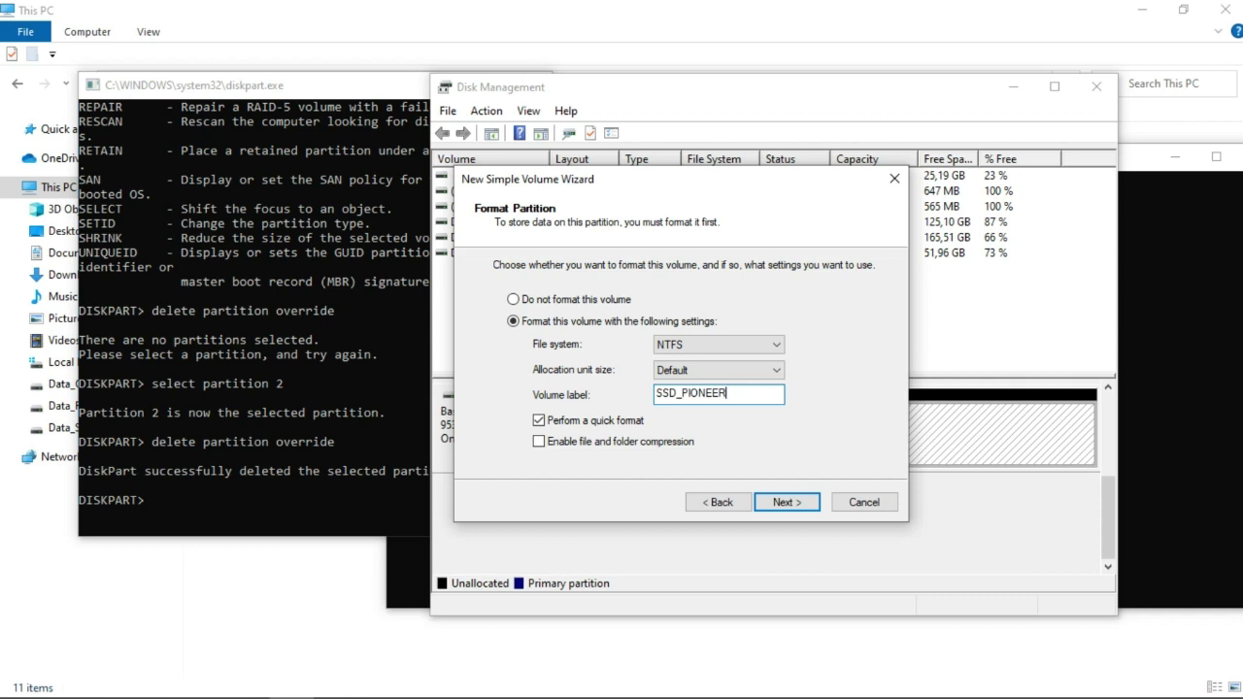
{"action": "key", "text": "Return"}
{"action": "key", "text": "Return"}
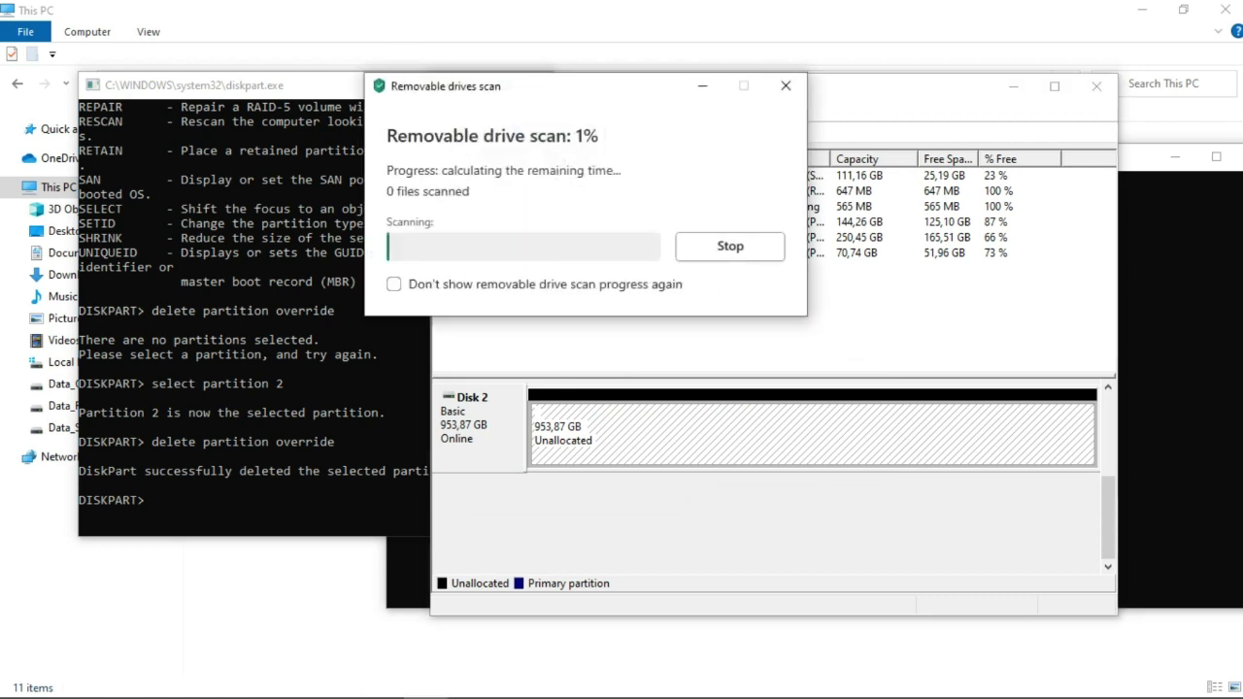
{"action": "key", "text": "Return"}
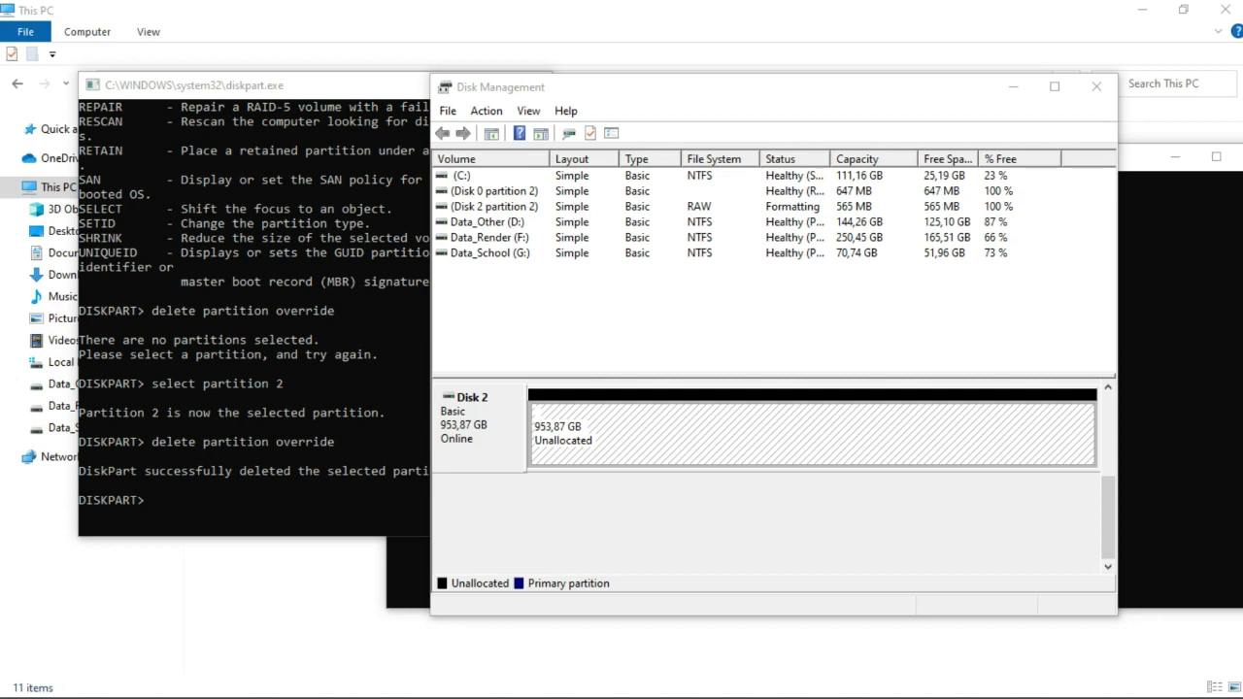
- Check the drives listed in This PC, and examine the SSD_PIONEER (E:) volume on Disk 2 in Disk Management
{"action": "left_click", "coordinate": [1096, 87]}
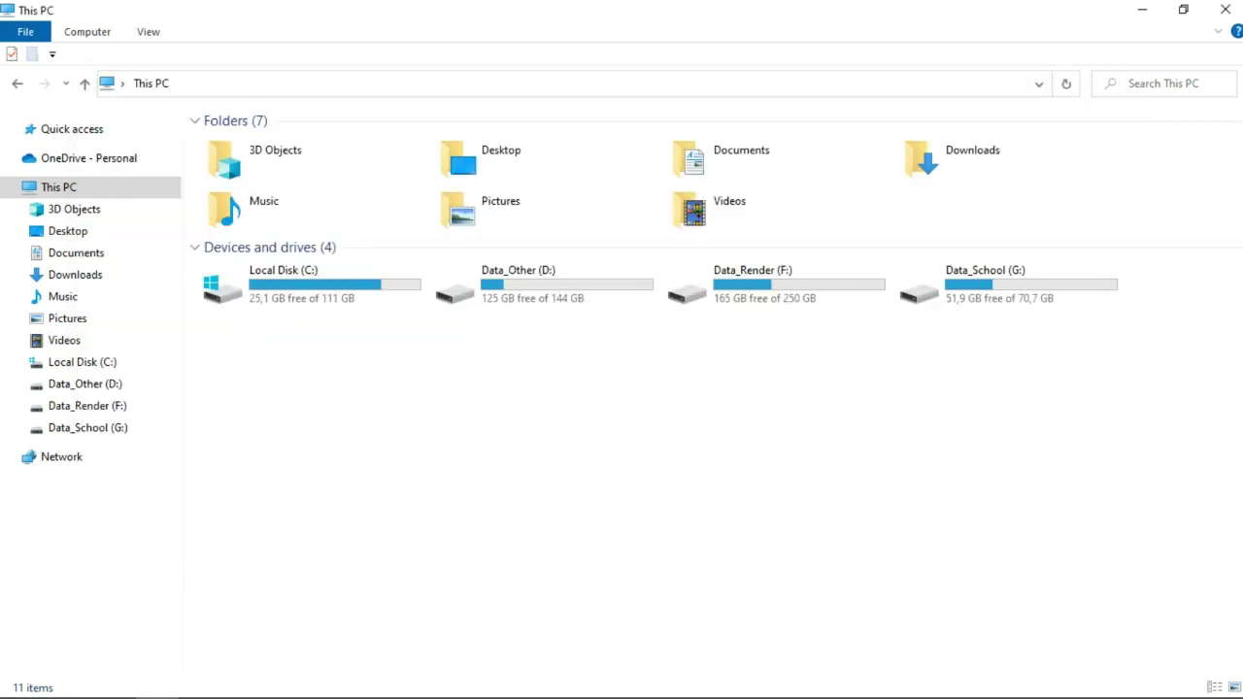
{"action": "left_click", "coordinate": [74, 209]}
{"action": "key", "text": "alt+Left"}
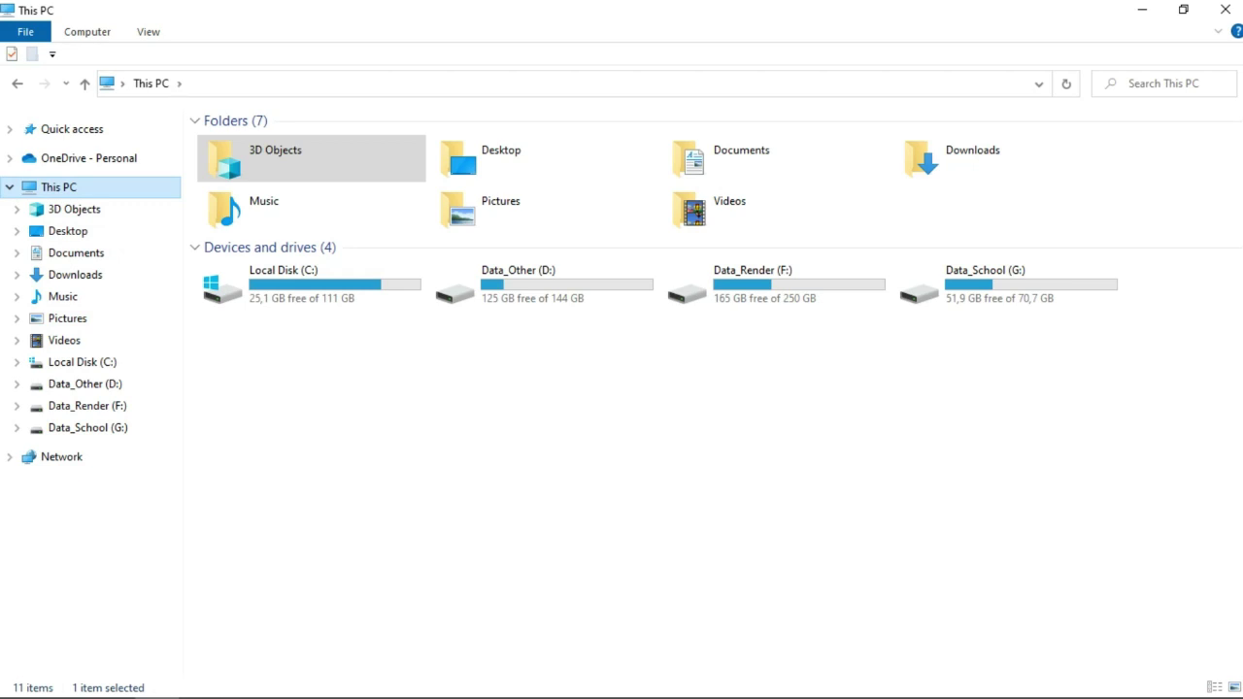
{"action": "left_click", "coordinate": [394, 676]}
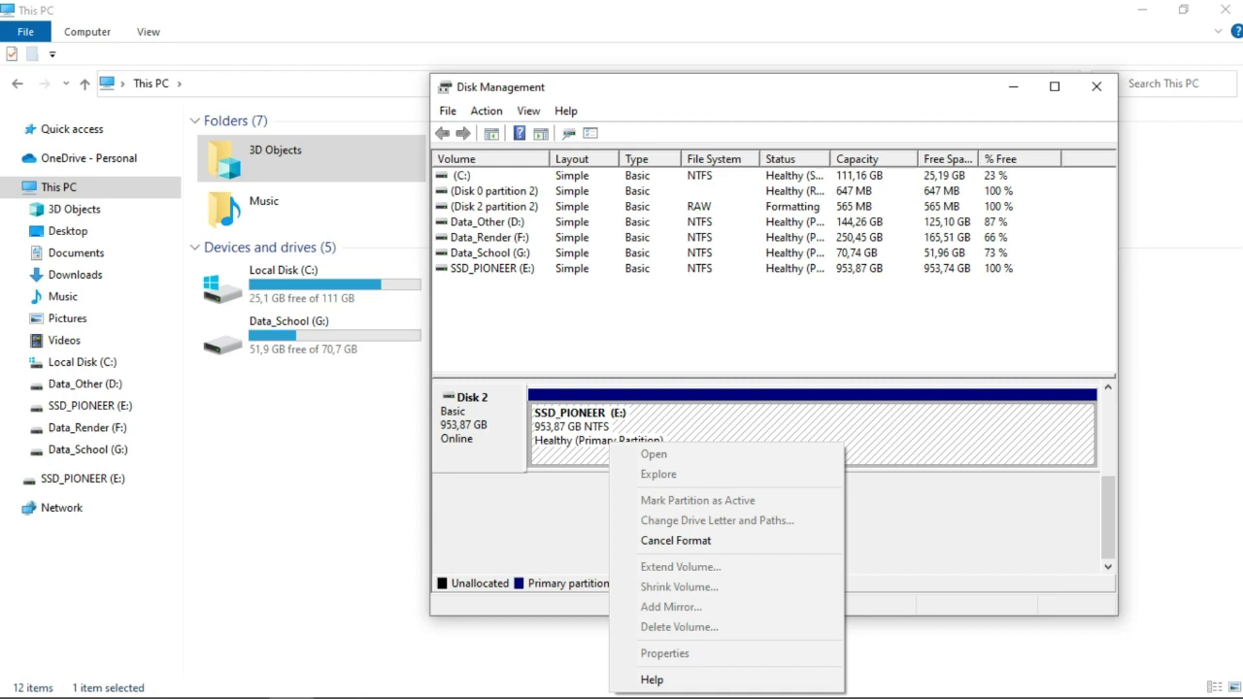
{"action": "key", "text": "Escape"}
- Open the SSD_PIONEER (E:) drive in File Explorer to view its contents, and return to This PC to check its capacity
{"action": "left_click", "coordinate": [89, 404]}
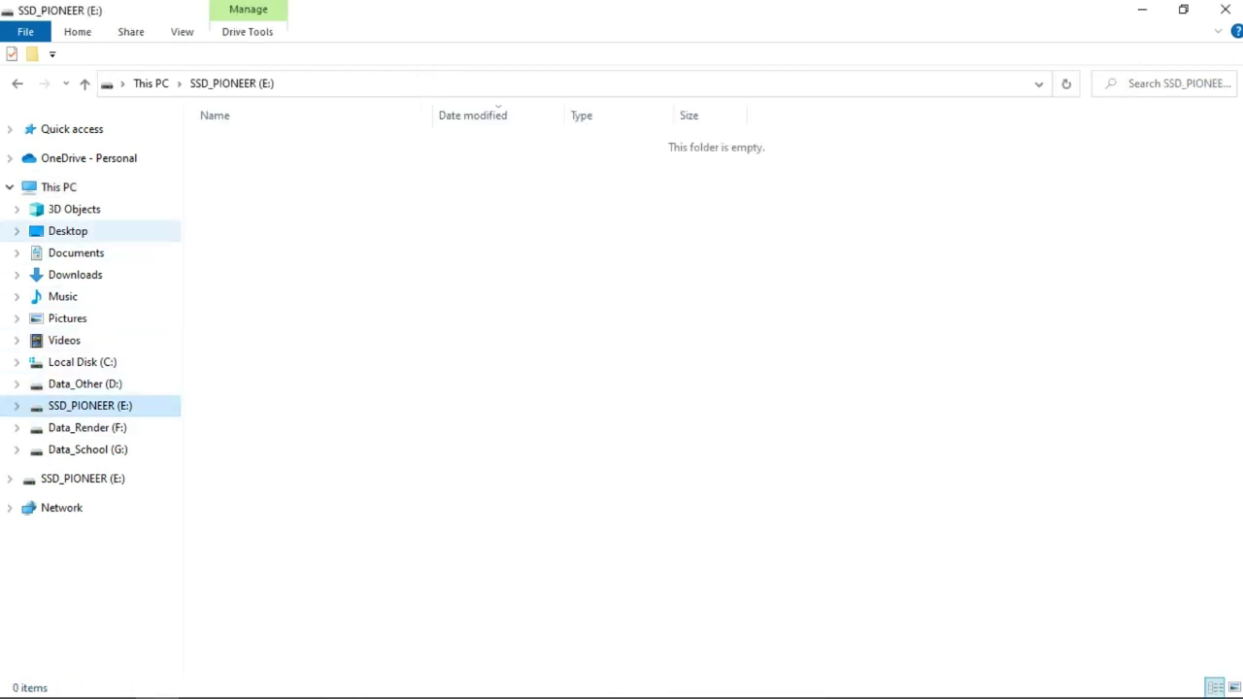
{"action": "left_click", "coordinate": [58, 187]}
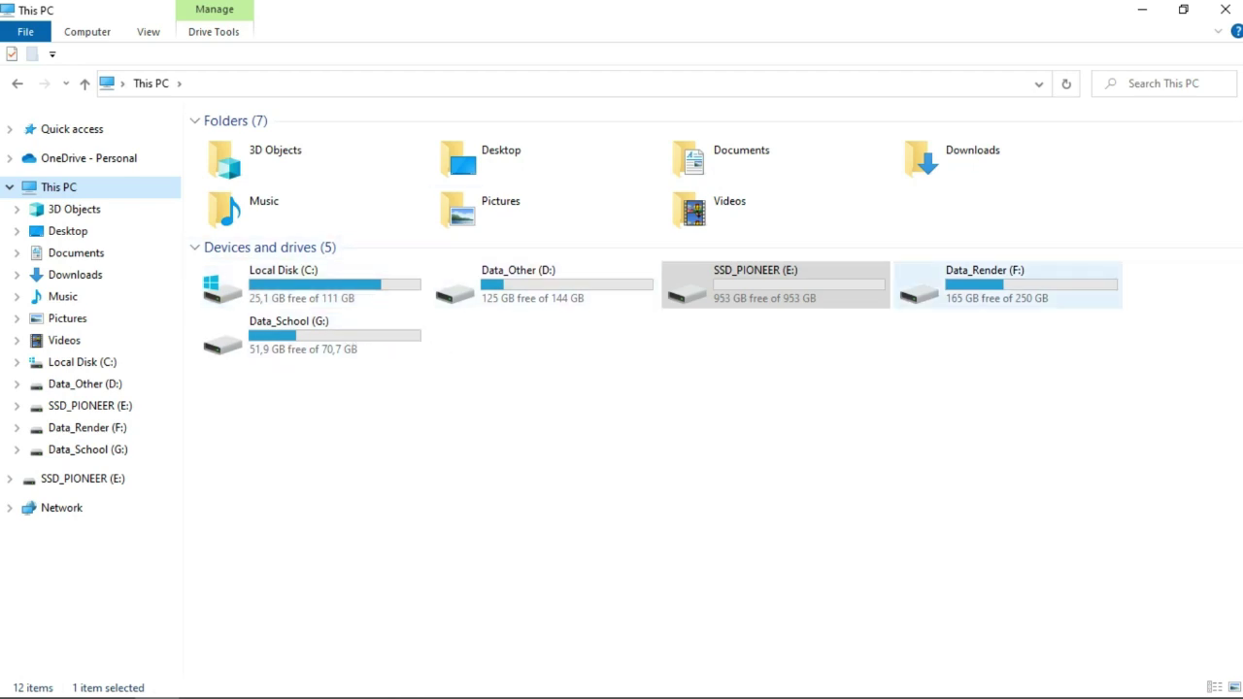
{"action": "left_click", "coordinate": [774, 283]}
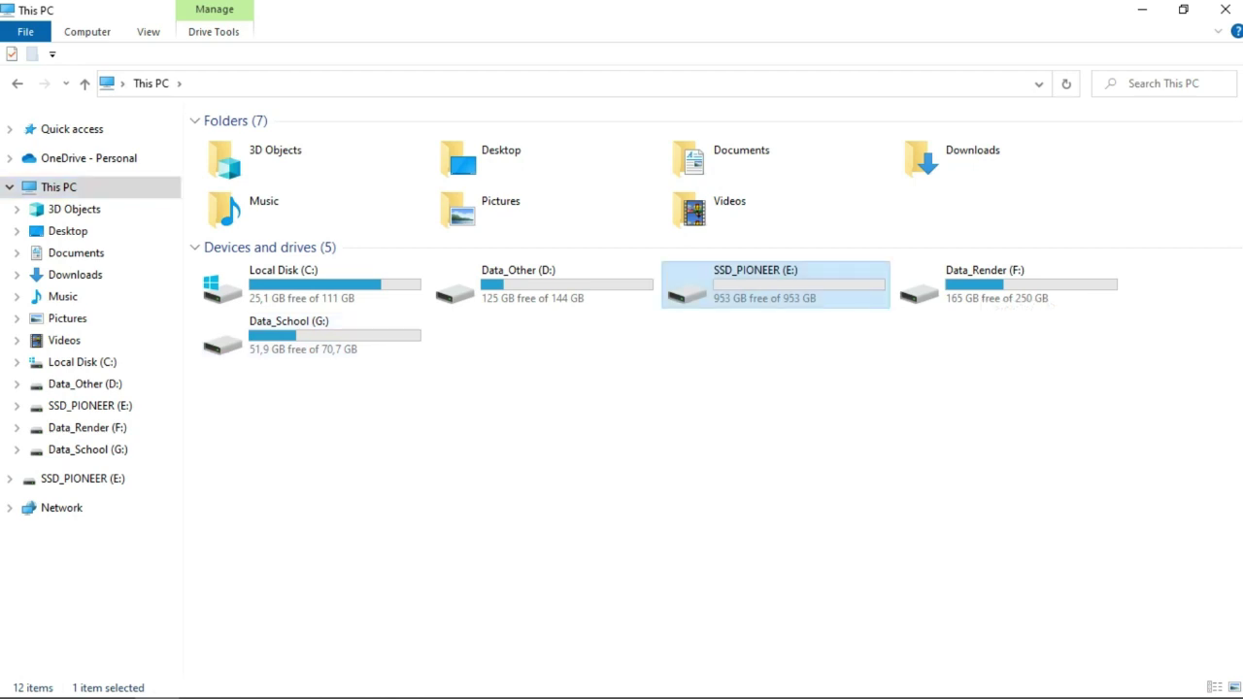
{"action": "key", "text": "ctrl+space"}
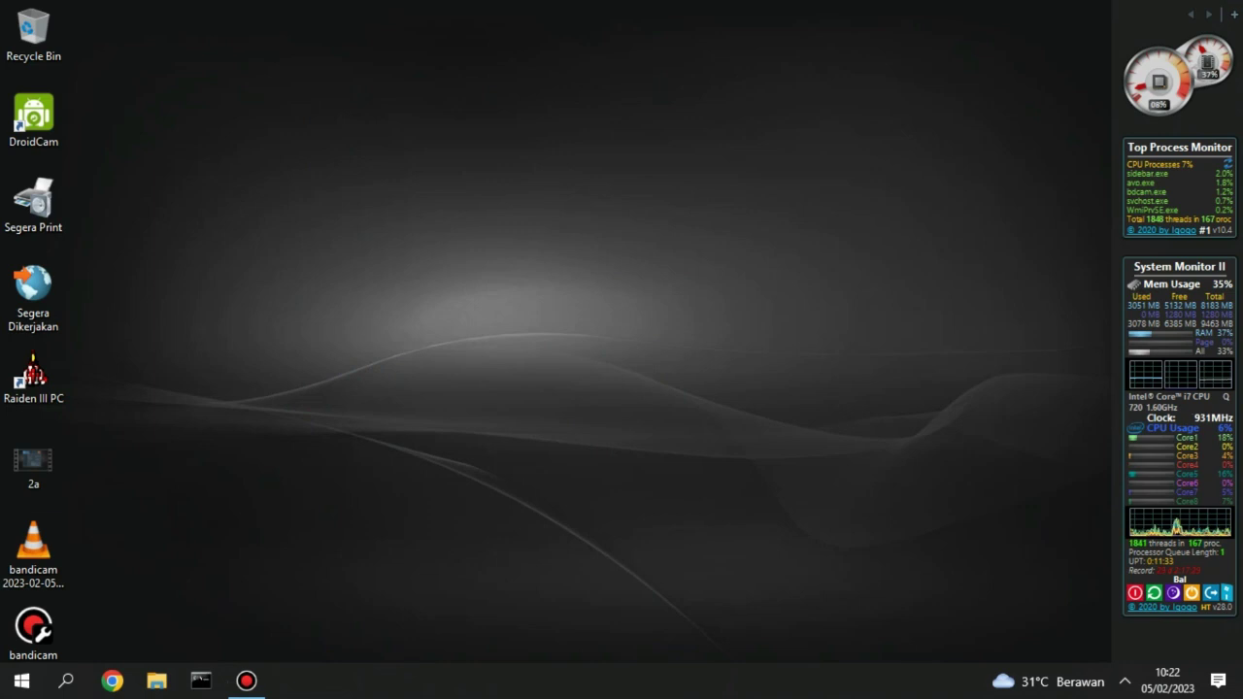
- Open File Explorer and Disk Management, and check the drives listed in This PC against the disks in Disk Management
{"action": "left_click", "coordinate": [157, 681]}
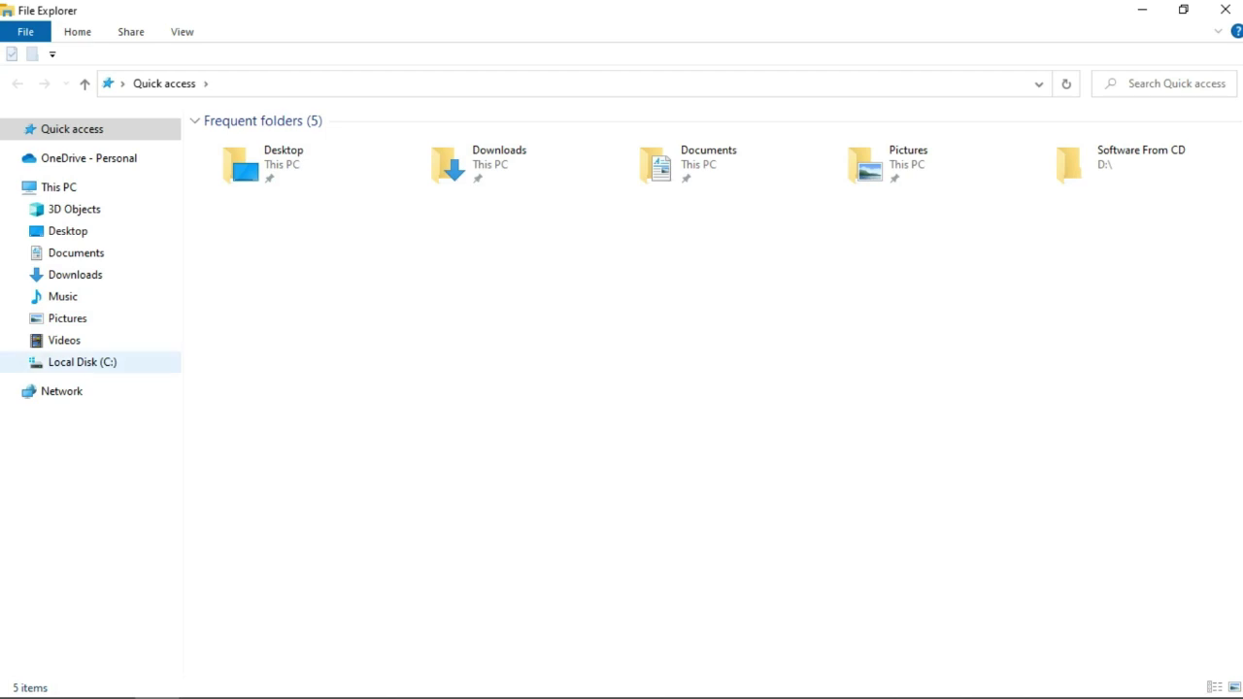
{"action": "right_click", "coordinate": [22, 679]}
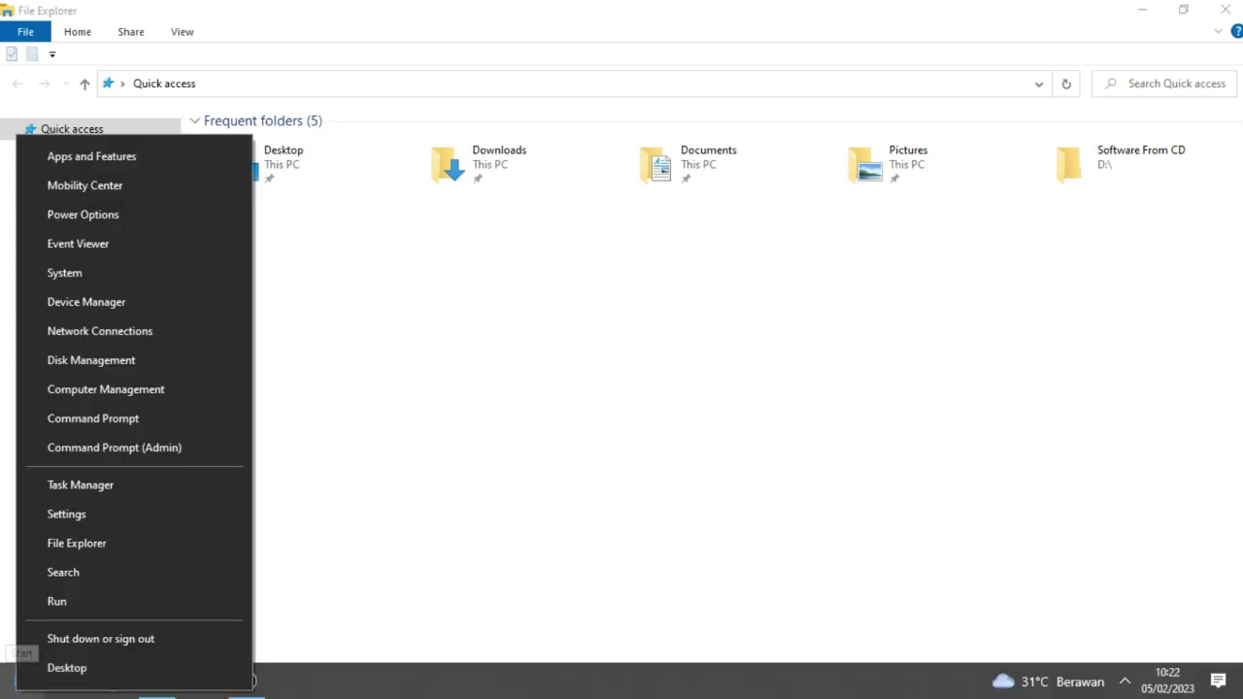
{"action": "left_click", "coordinate": [92, 361]}
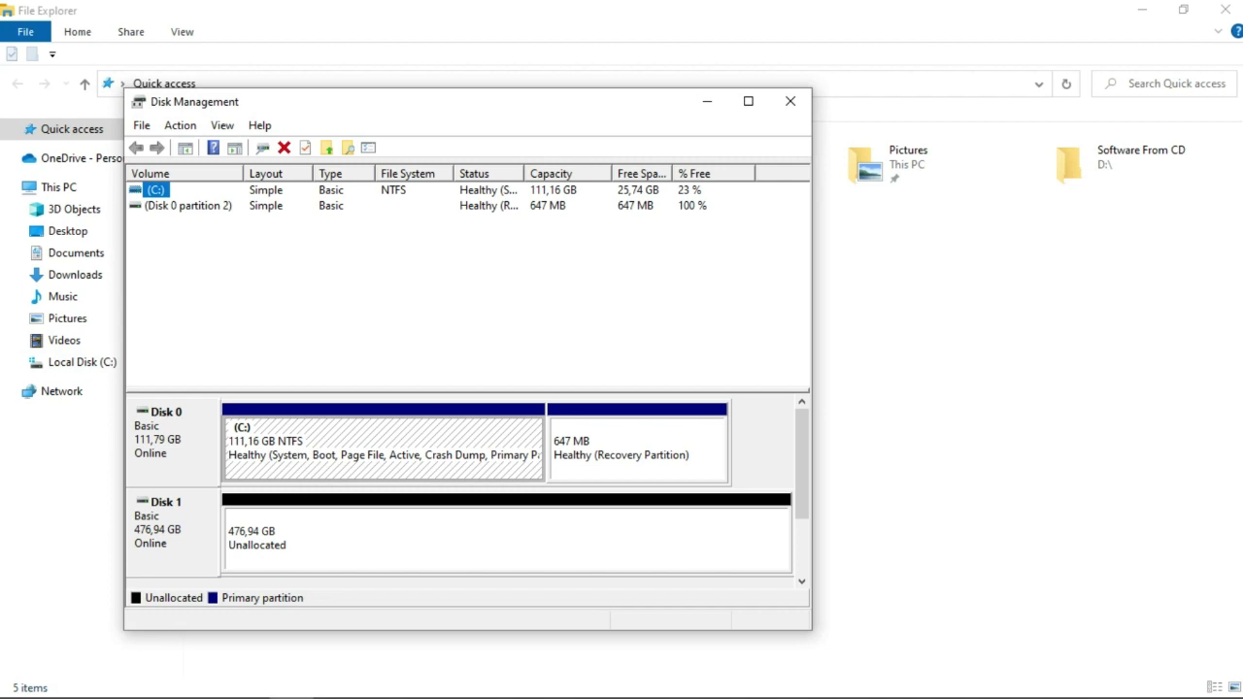
{"action": "left_click_drag", "start_coordinate": [579, 97], "coordinate": [820, 66]}
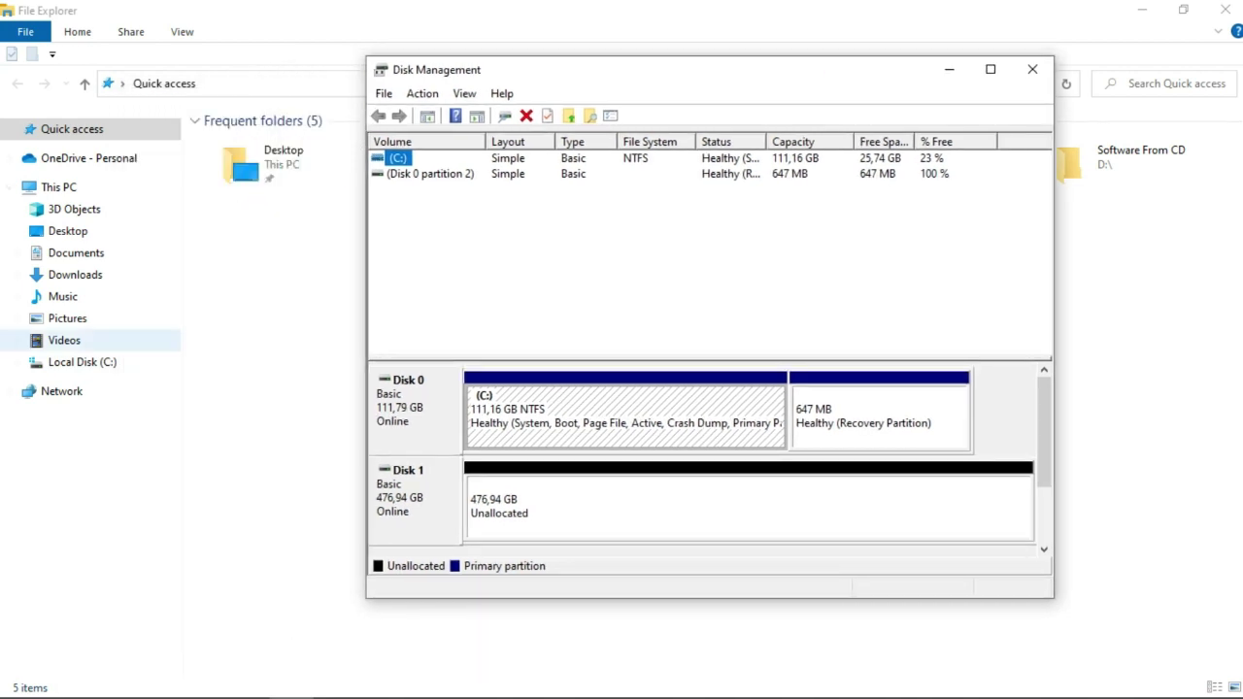
{"action": "left_click", "coordinate": [58, 186]}
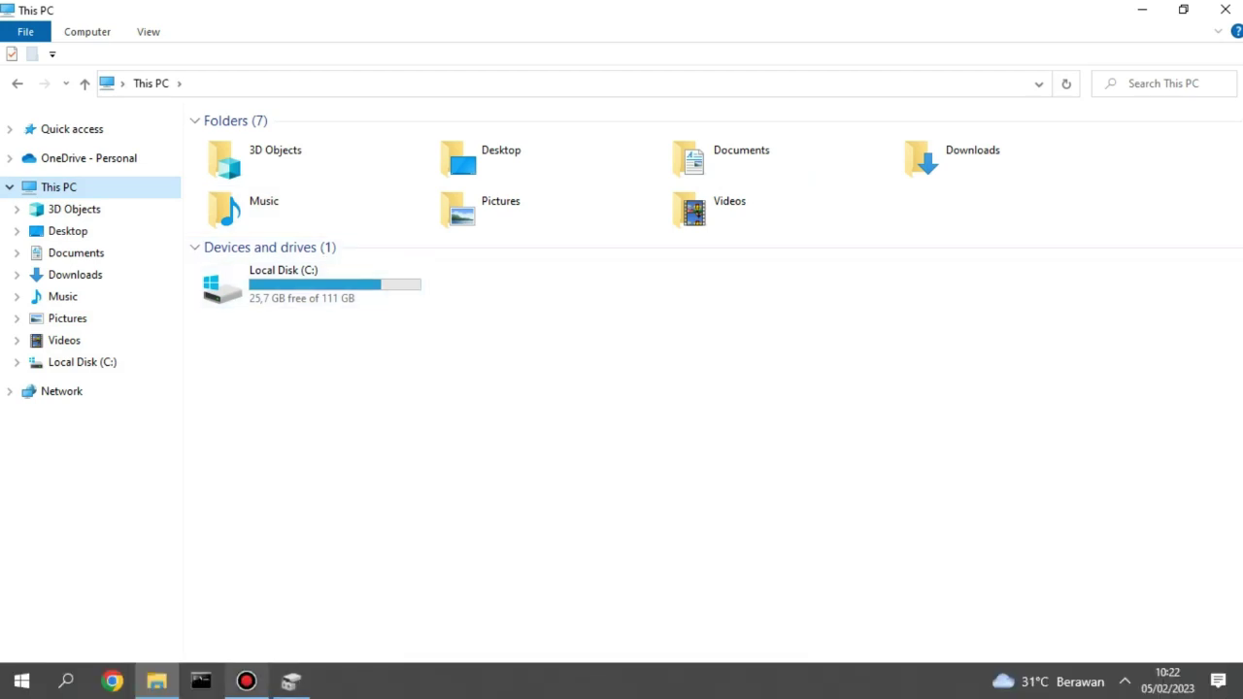
{"action": "left_click", "coordinate": [291, 680]}
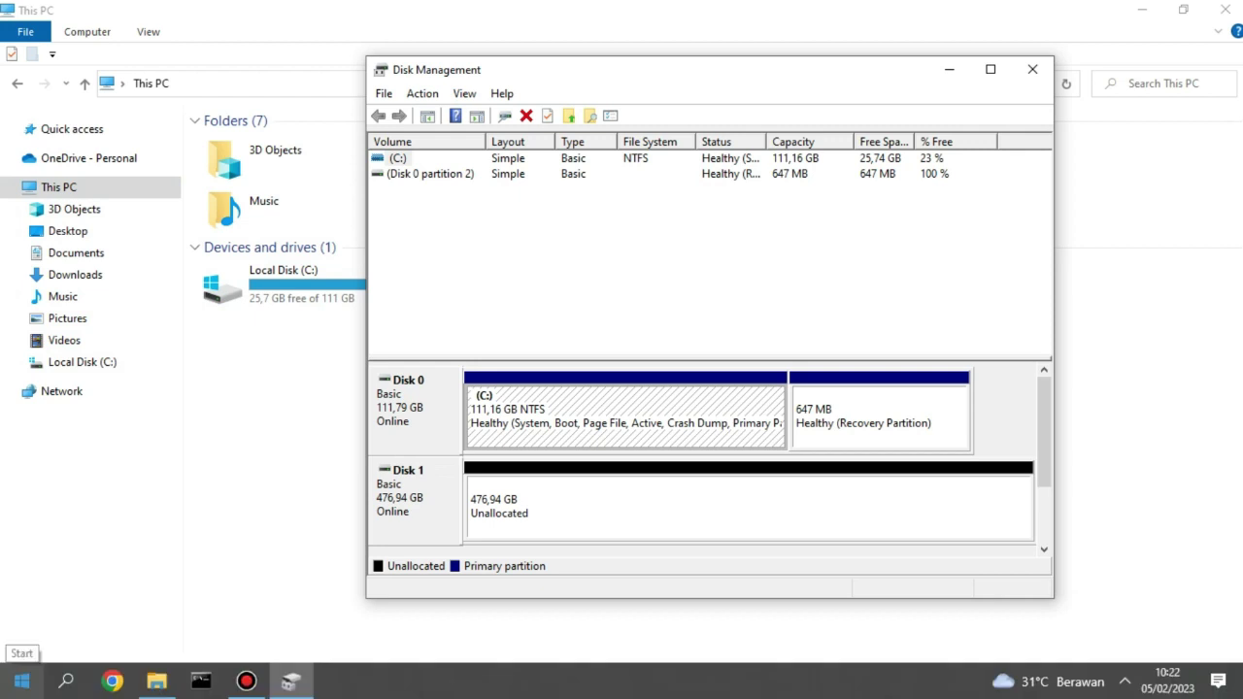
- Write the note "menjadi 3 partisi" in a new Notepad document and return to Disk Management
{"action": "left_click", "coordinate": [21, 679]}
{"action": "left_click", "coordinate": [530, 274]}
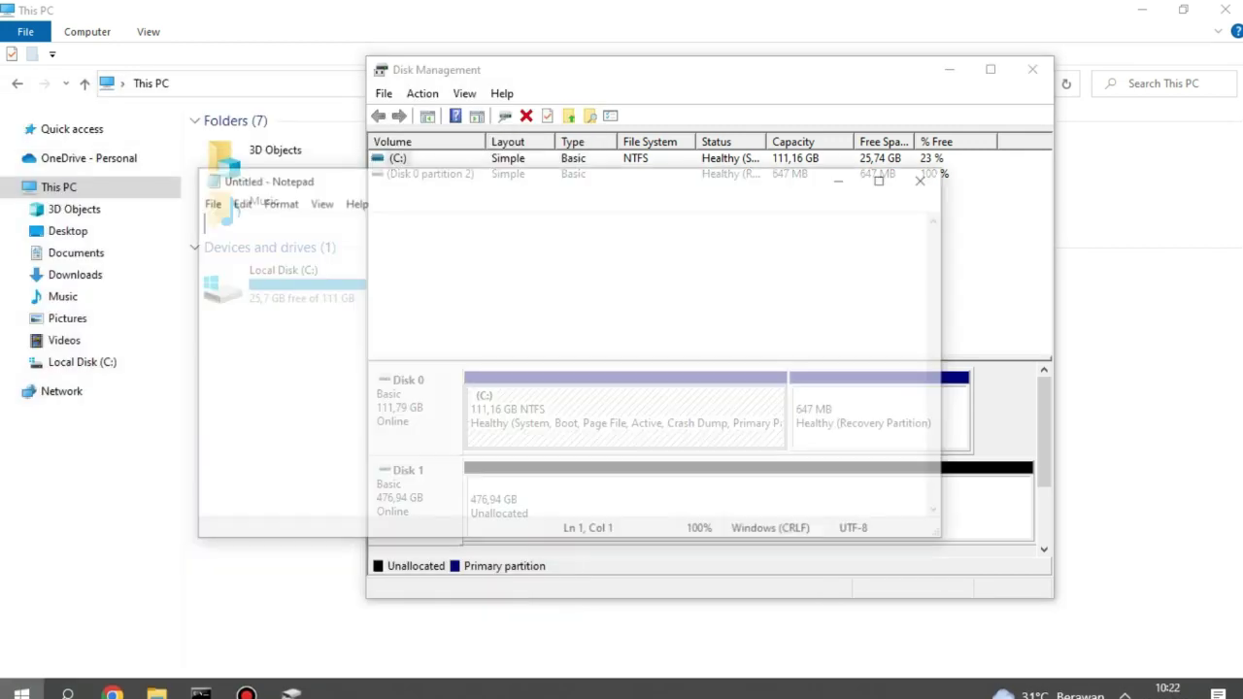
{"action": "type", "text": "mne"}
{"action": "key", "text": "BackSpace"}
{"action": "key", "text": "BackSpace"}
{"action": "type", "text": "enjadi "}
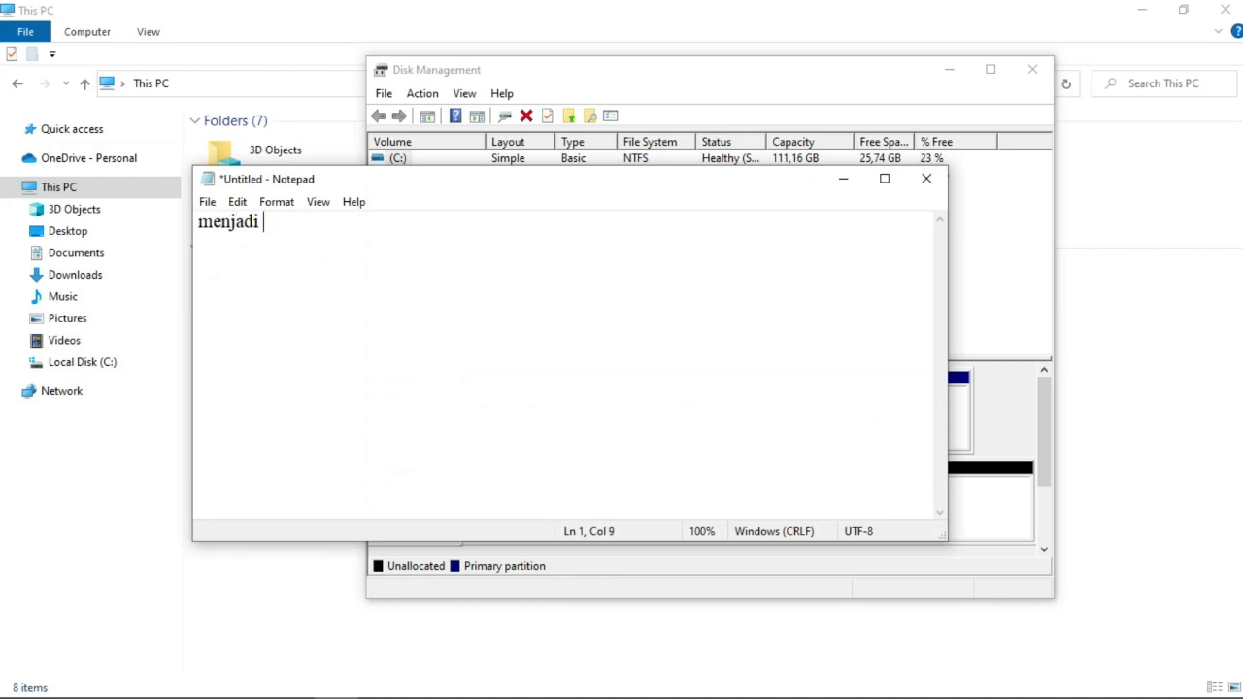
{"action": "type", "text": "3 partisi"}
{"action": "key", "text": "alt+Tab"}
{"action": "left_click", "coordinate": [554, 513]}
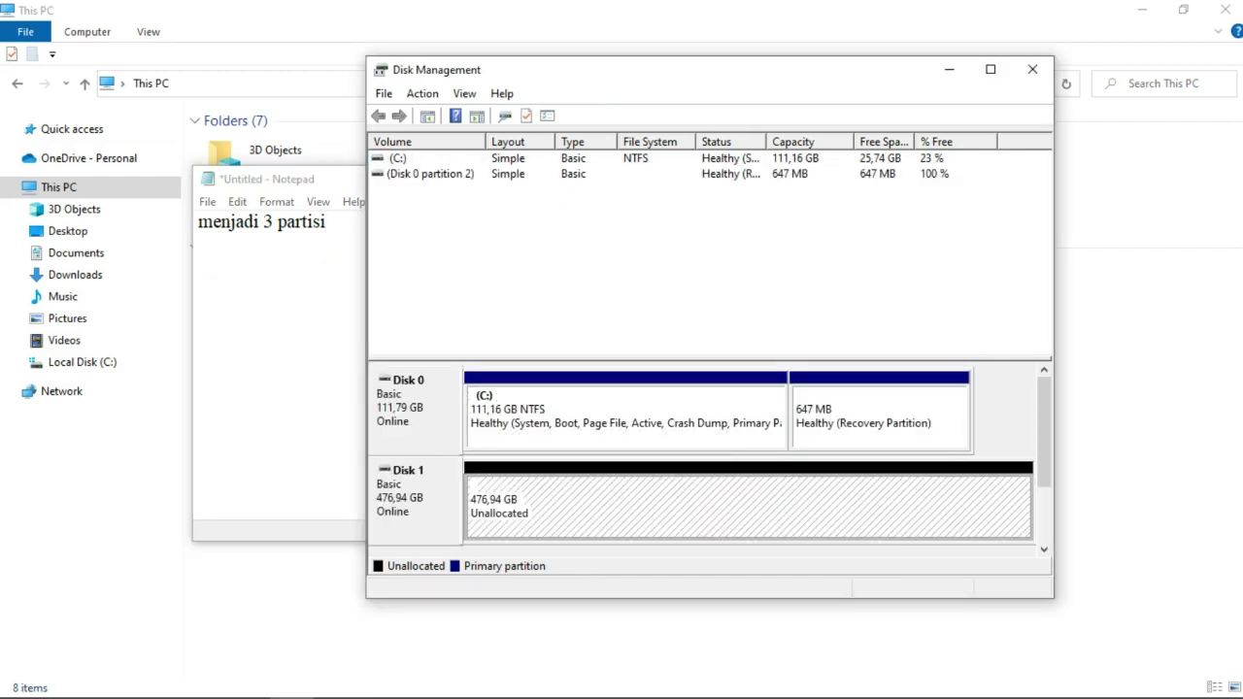
{"action": "right_click", "coordinate": [553, 513]}
{"action": "left_click", "coordinate": [634, 522]}
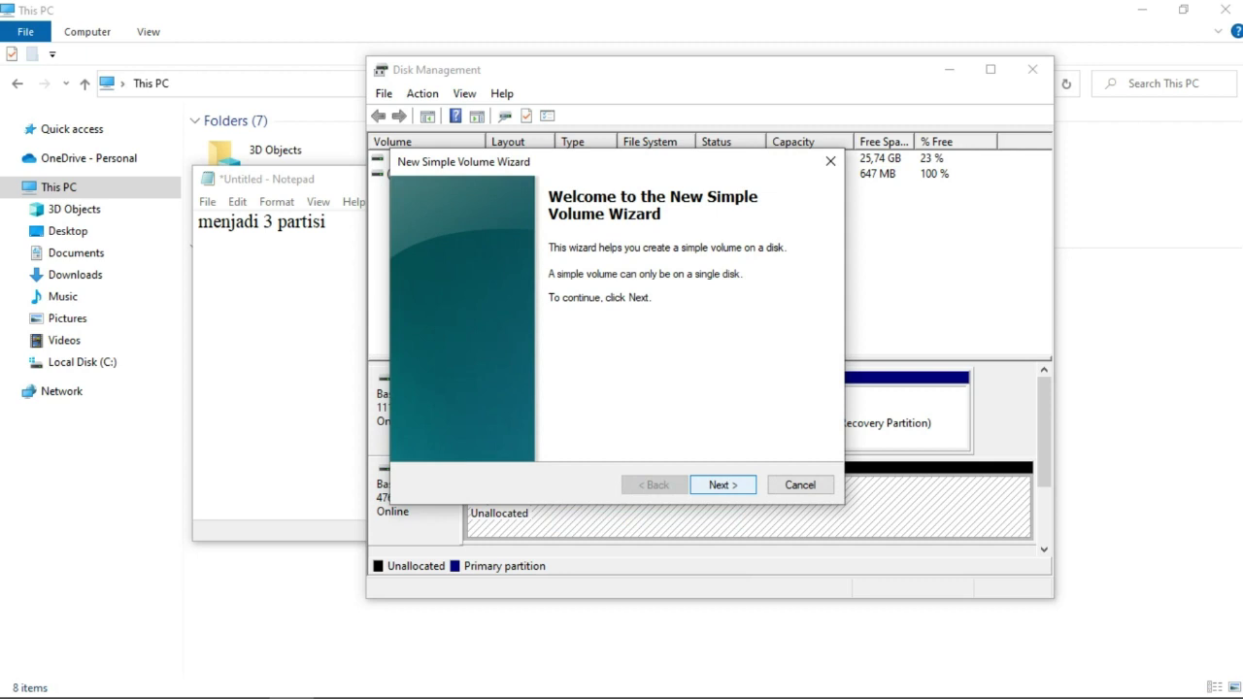
{"action": "left_click", "coordinate": [800, 484]}
- Set up a new simple volume of 31000 MB on Disk 1's unallocated space with drive letter D
{"action": "right_click", "coordinate": [587, 496]}
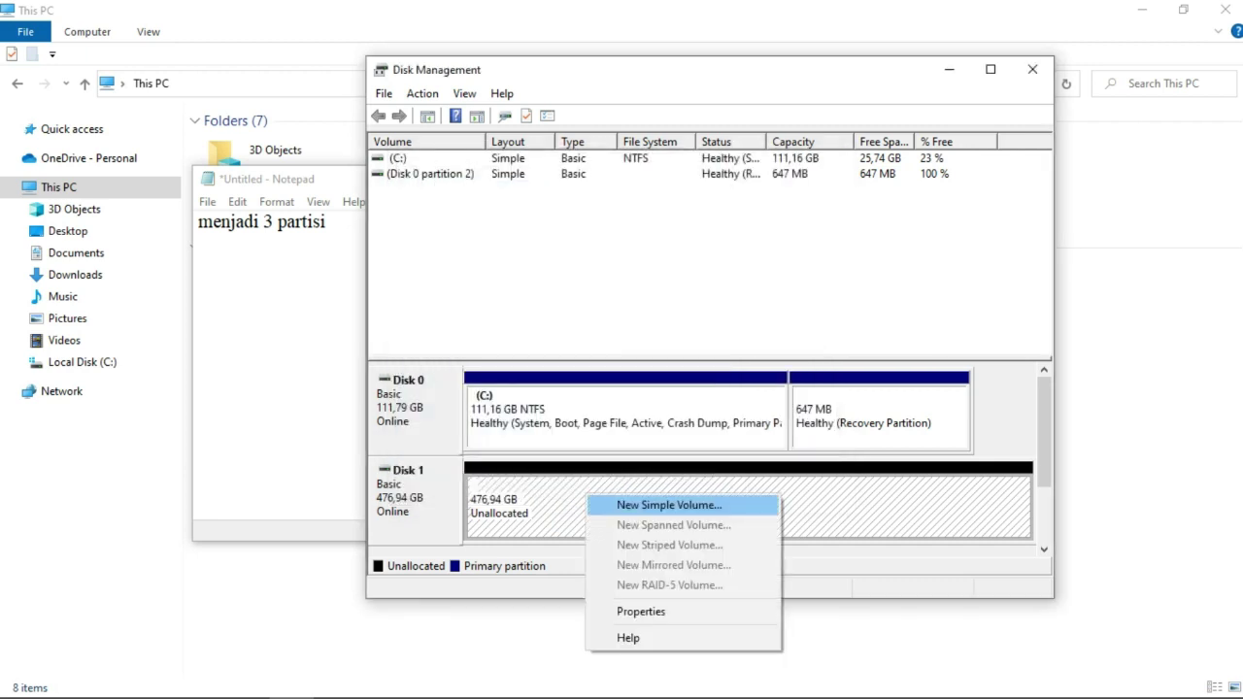
{"action": "left_click", "coordinate": [669, 505]}
{"action": "left_click", "coordinate": [721, 484]}
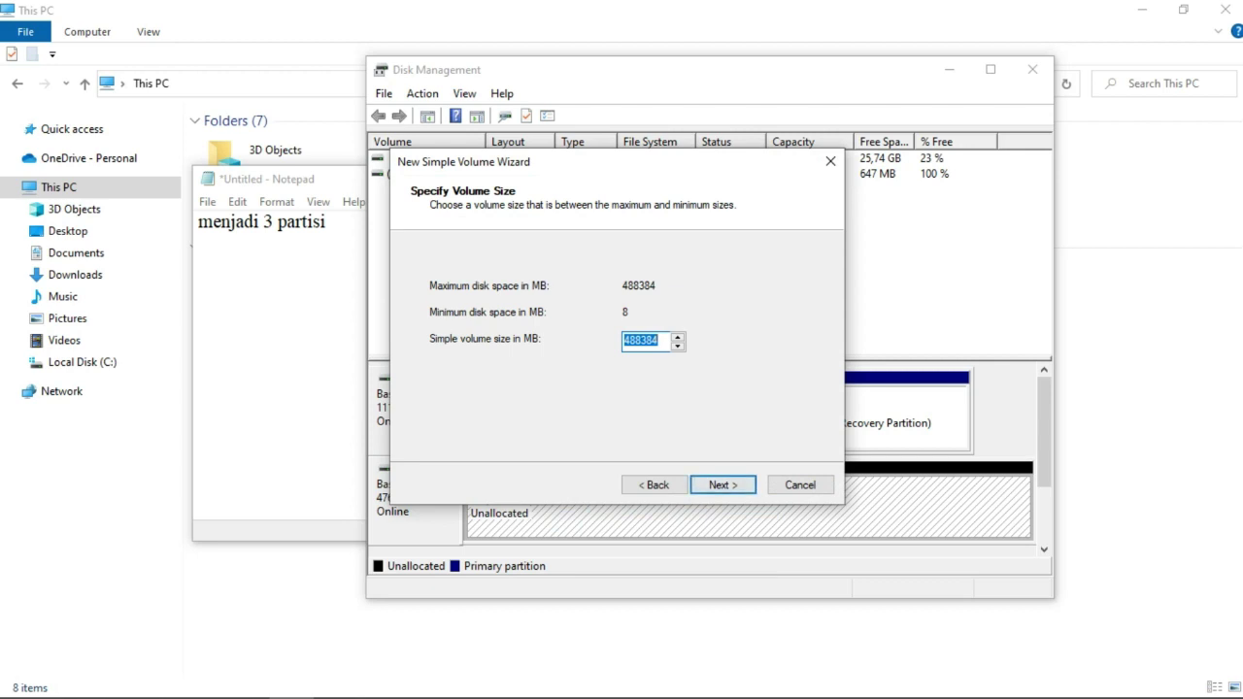
{"action": "key", "text": "alt+Tab"}
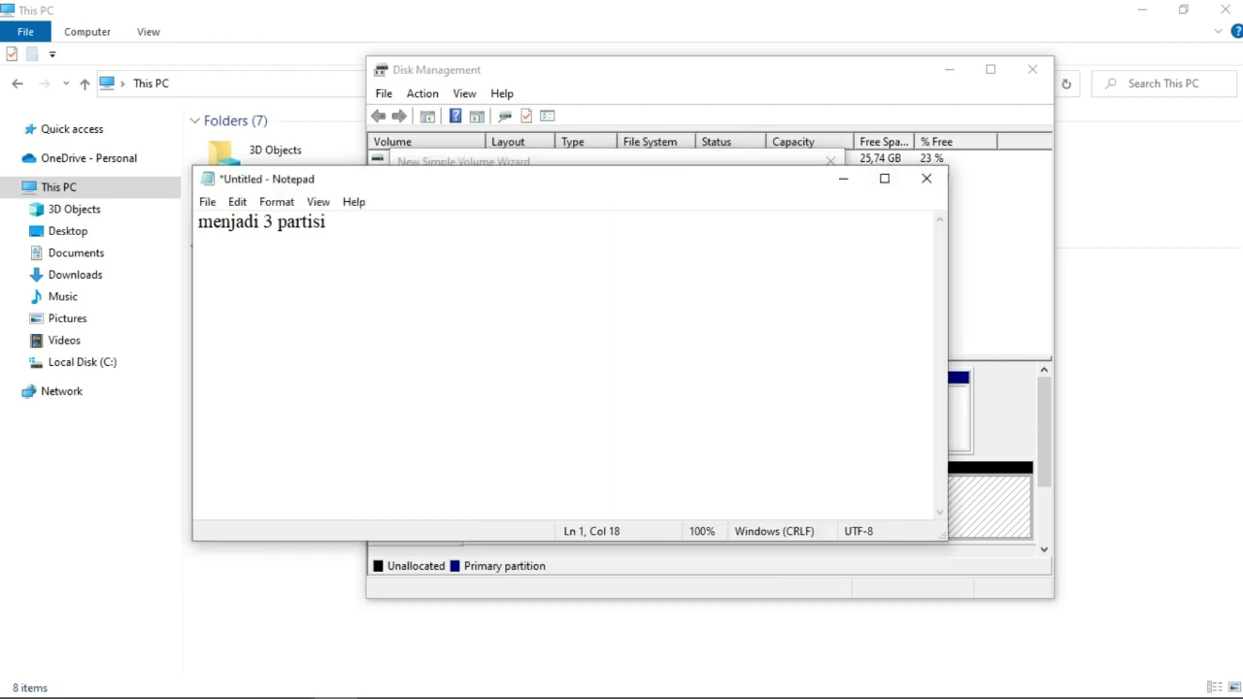
{"action": "left_click", "coordinate": [841, 178]}
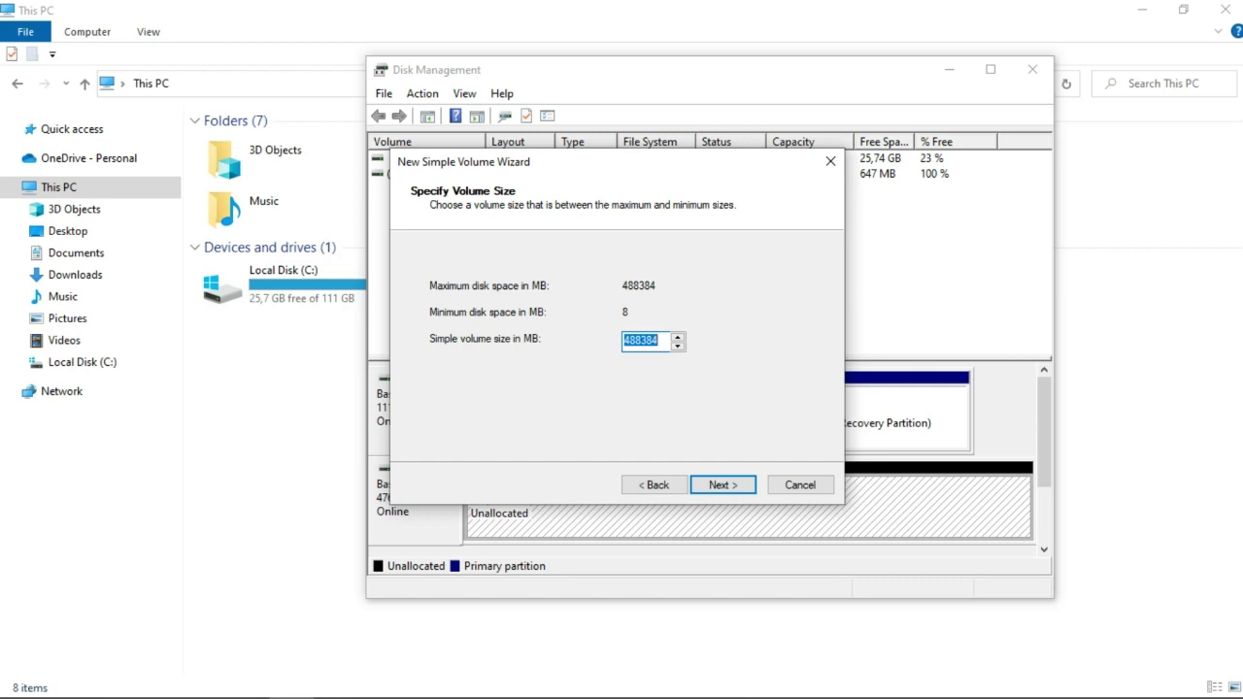
{"action": "type", "text": "31000"}
{"action": "key", "text": "Return"}
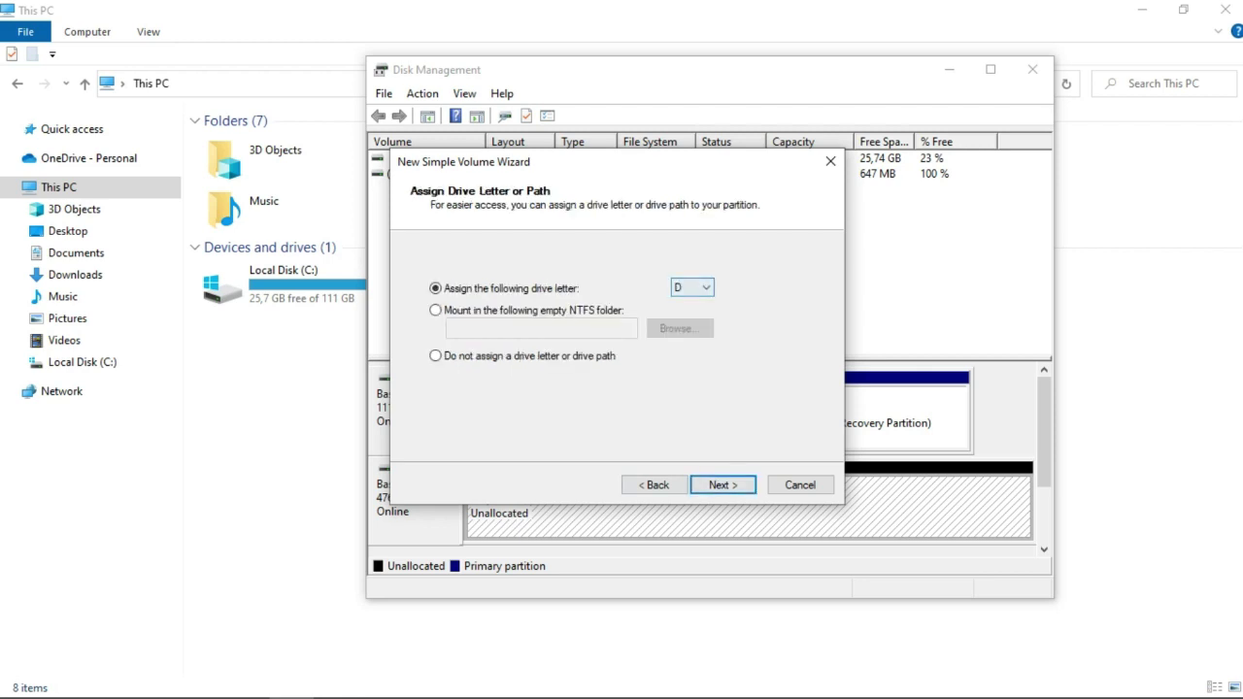
{"action": "key", "text": "Return"}
- Label the volume Data Sekolah, create it with an NTFS quick format and default allocation unit size, and check it in This PC
{"action": "key", "text": "Tab"}
{"action": "key", "text": "shift+Tab"}
{"action": "key", "text": "Tab"}
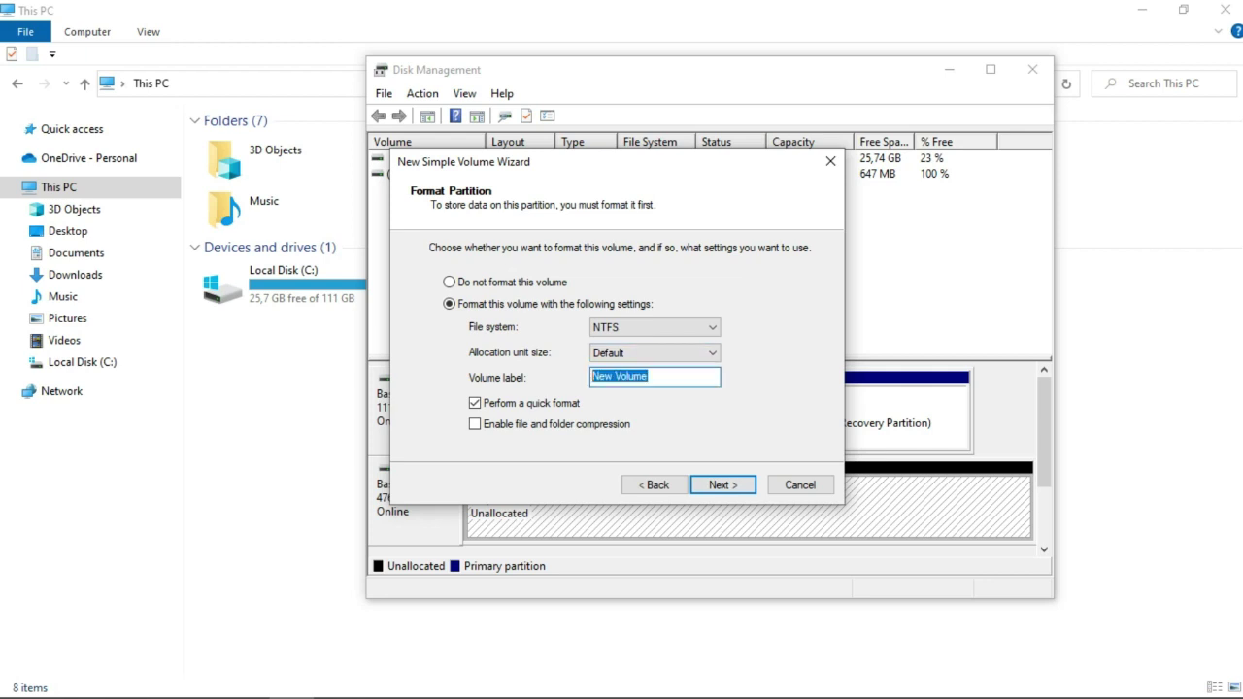
{"action": "type", "text": "Data Sekolah"}
{"action": "key", "text": "Return"}
{"action": "key", "text": "Return"}
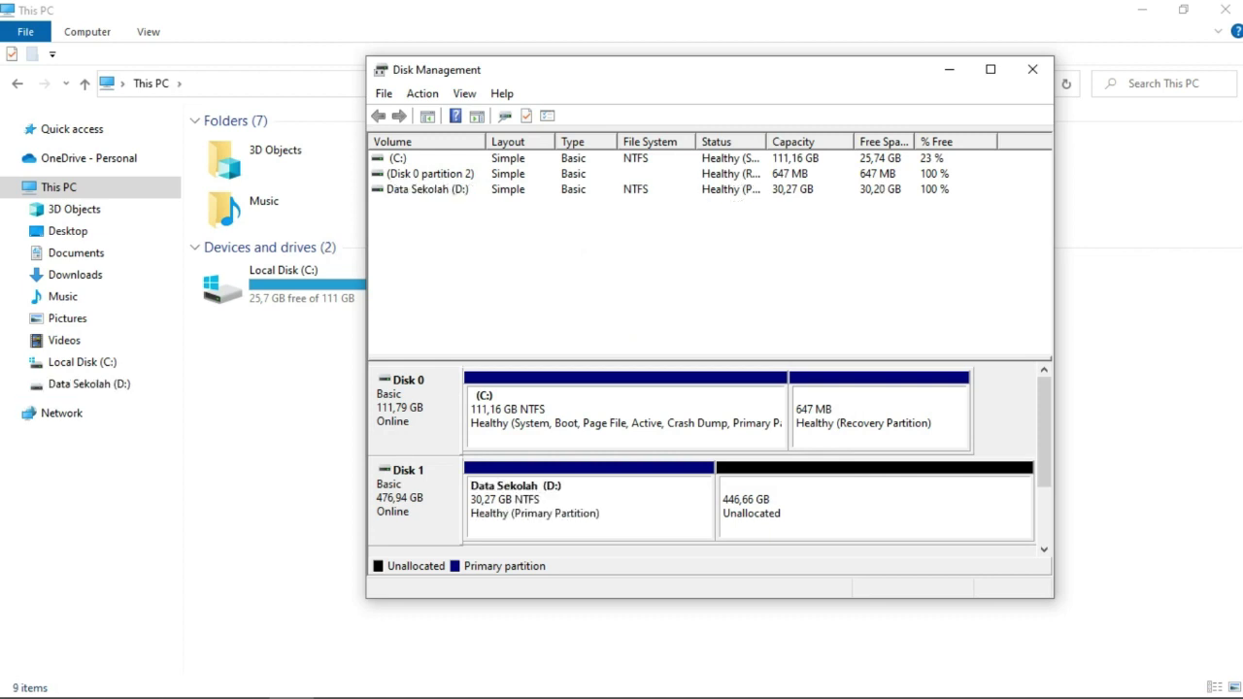
{"action": "left_click_drag", "start_coordinate": [600, 69], "coordinate": [896, 51]}
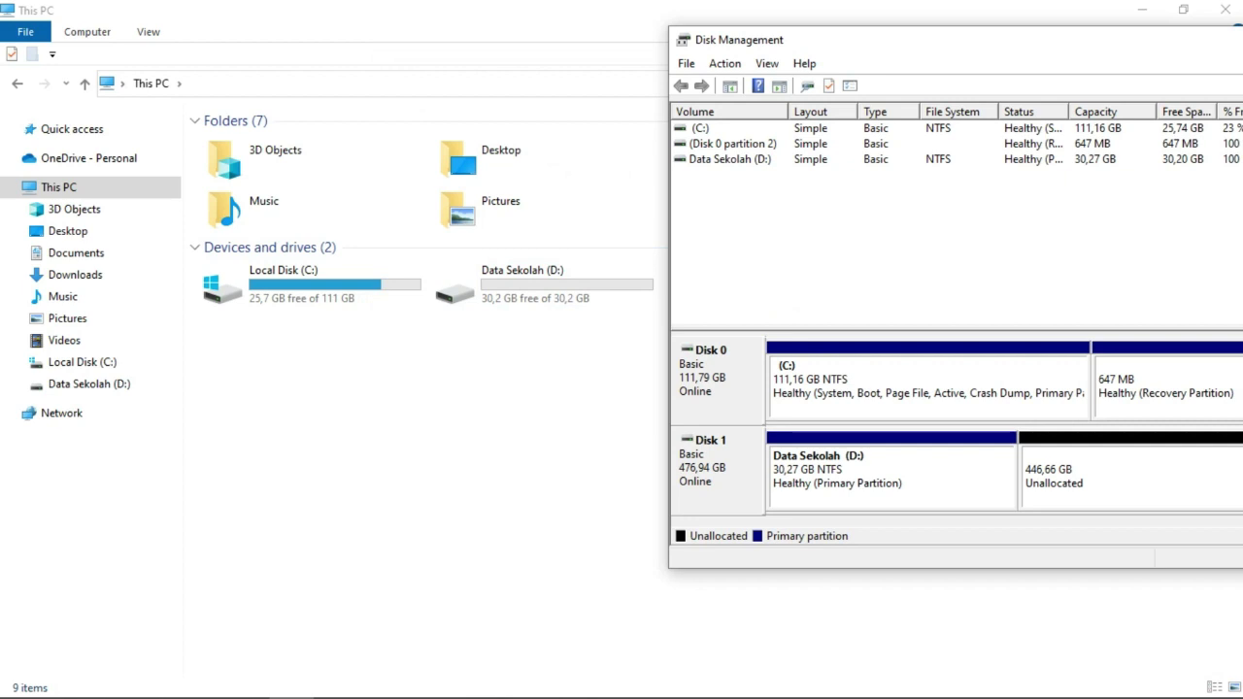
- Set up a new simple volume of 51000 MB on Disk 1's remaining unallocated space with drive letter E
{"action": "left_click_drag", "start_coordinate": [904, 42], "coordinate": [373, 62]}
{"action": "right_click", "coordinate": [605, 499]}
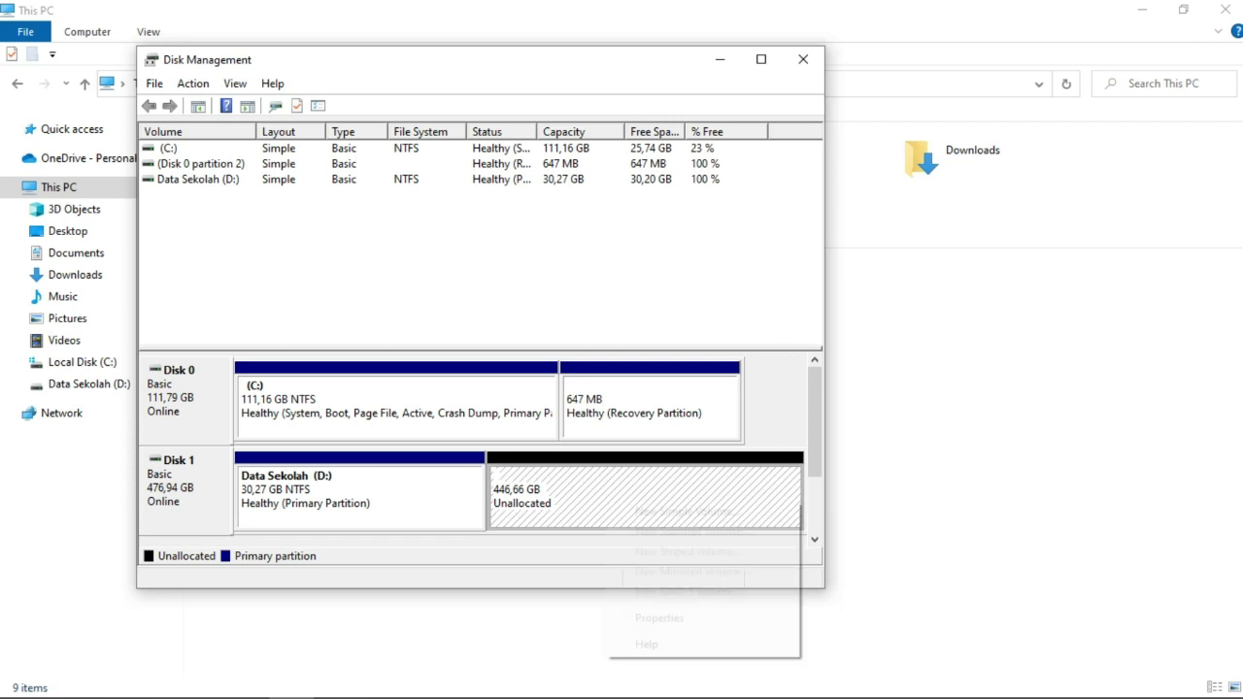
{"action": "left_click", "coordinate": [687, 510]}
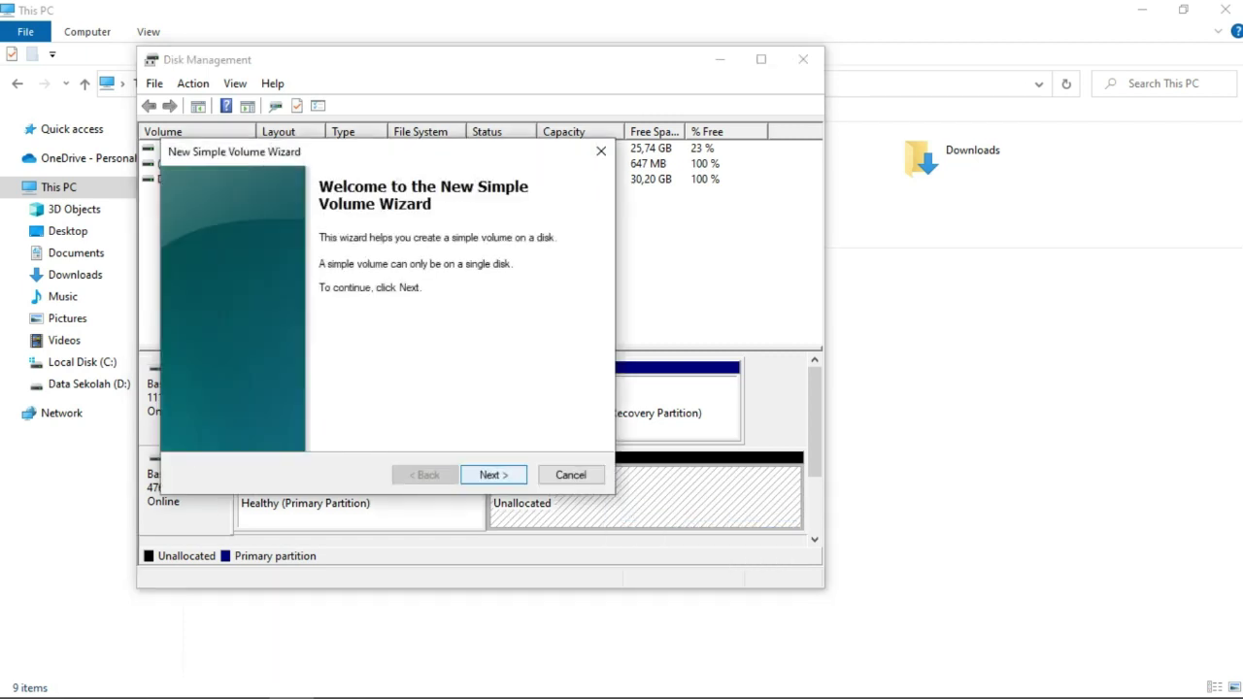
{"action": "key", "text": "Return"}
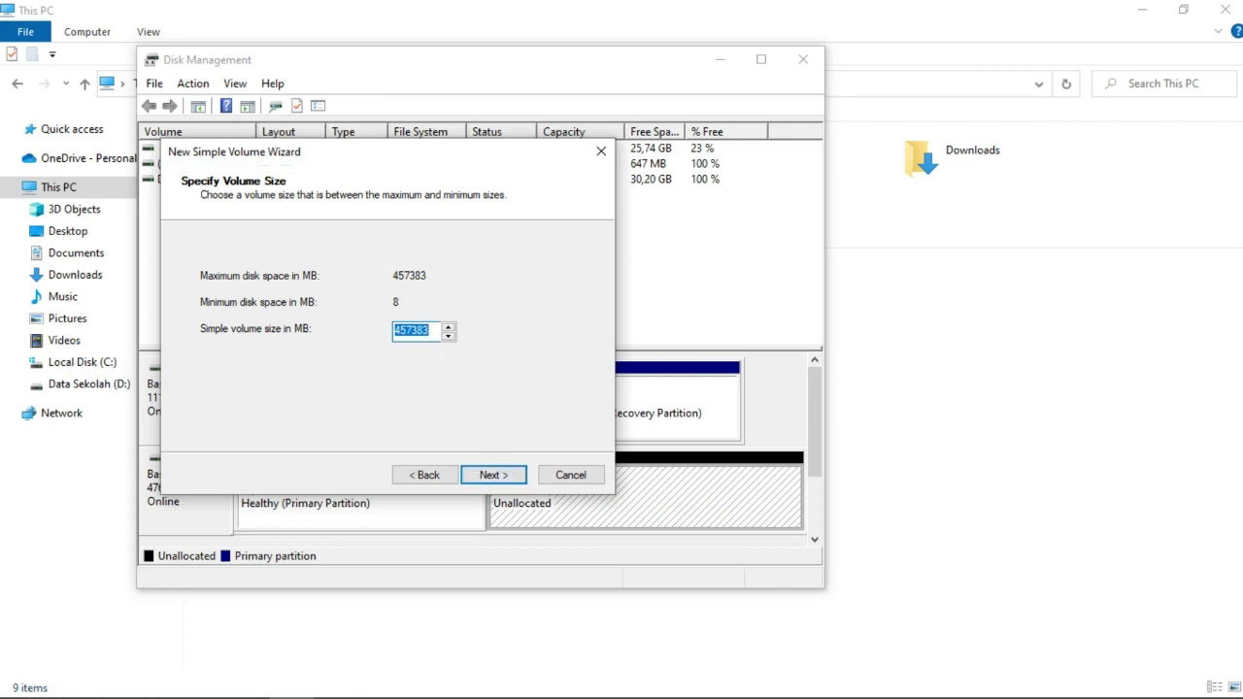
{"action": "type", "text": "51000"}
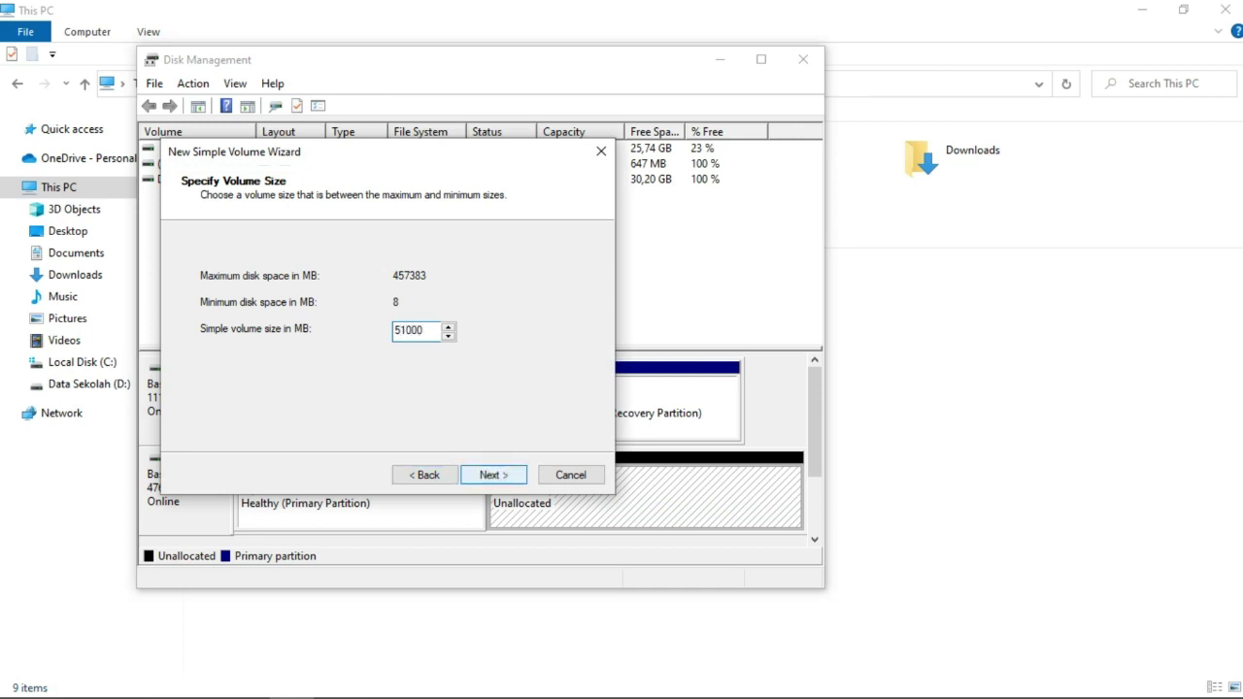
{"action": "left_click", "coordinate": [494, 474]}
{"action": "left_click", "coordinate": [493, 475]}
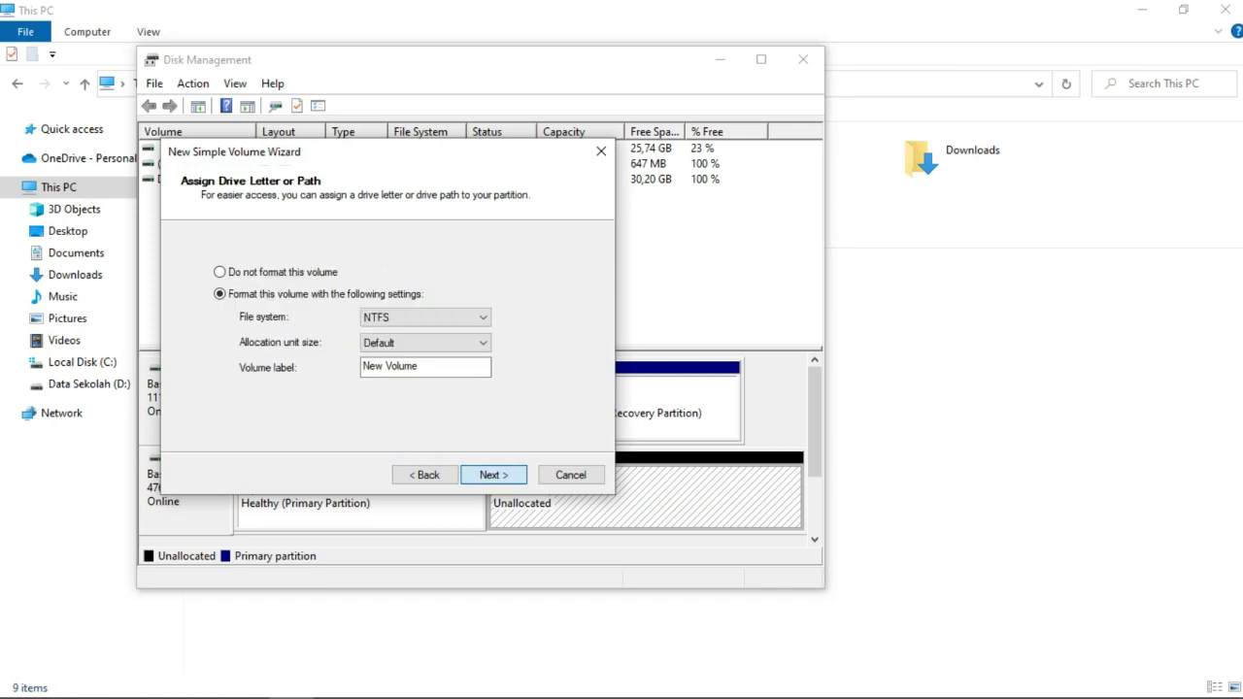
- Label the volume Data Lain, create it with an NTFS quick format and default allocation unit size, and check it in This PC
{"action": "key", "text": "Tab"}
{"action": "type", "text": "Data Lain"}
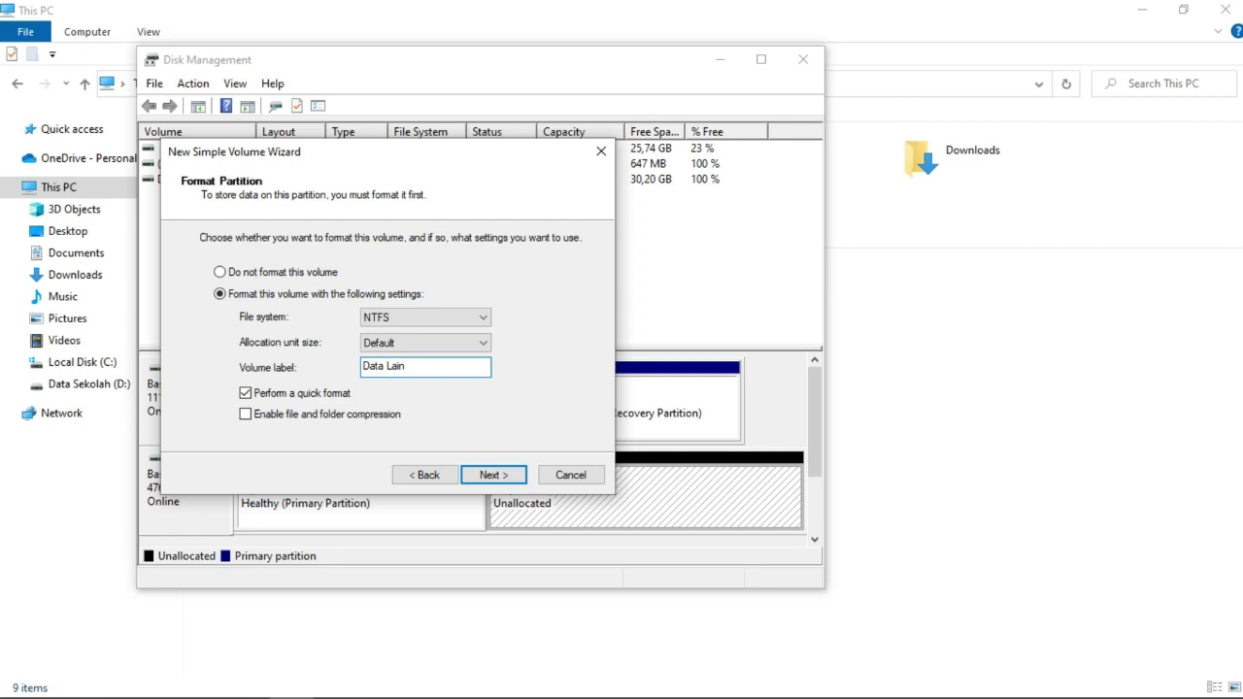
{"action": "left_click", "coordinate": [493, 474]}
{"action": "key", "text": "Return"}
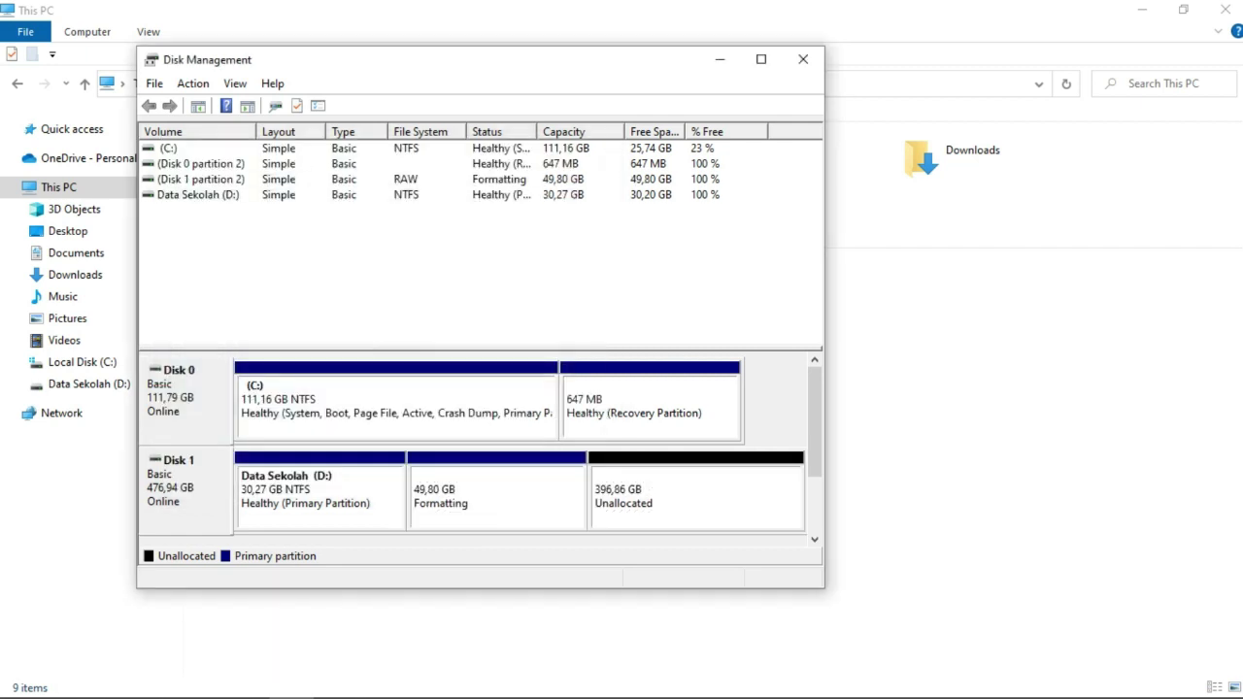
{"action": "left_click_drag", "start_coordinate": [545, 63], "coordinate": [1016, 338]}
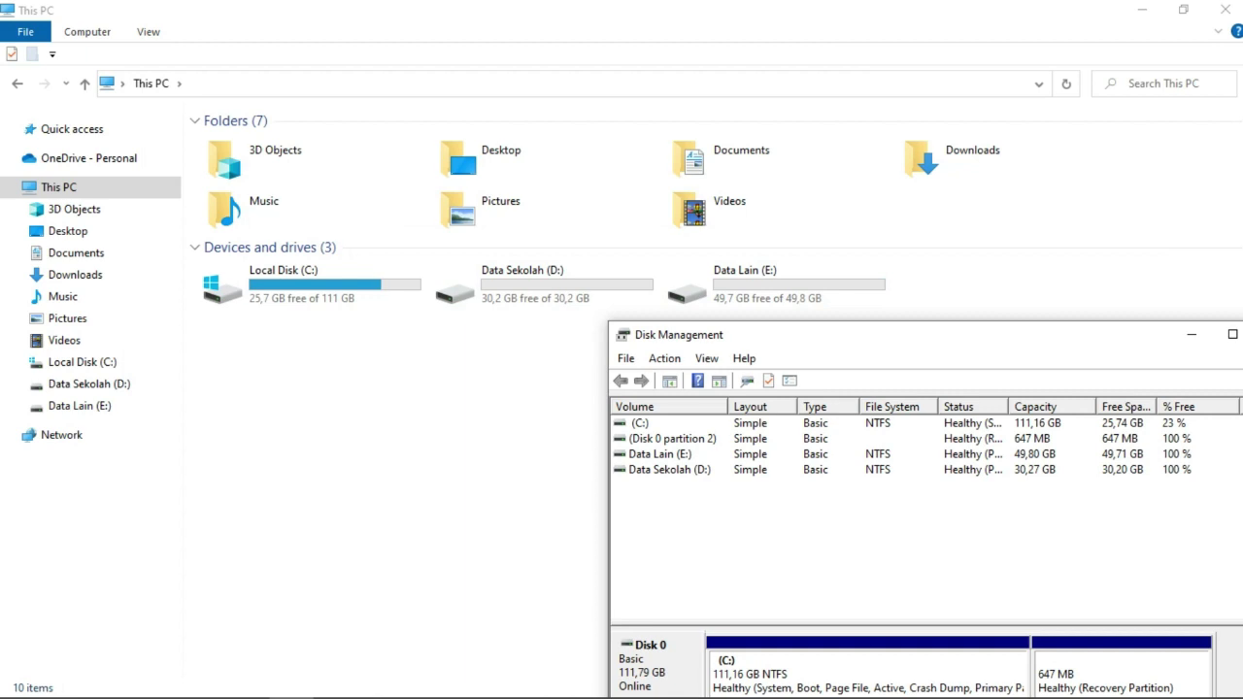
- Set up a new simple volume using all of Disk 1's remaining unallocated space, with drive letter F
{"action": "left_click_drag", "start_coordinate": [788, 338], "coordinate": [380, 141]}
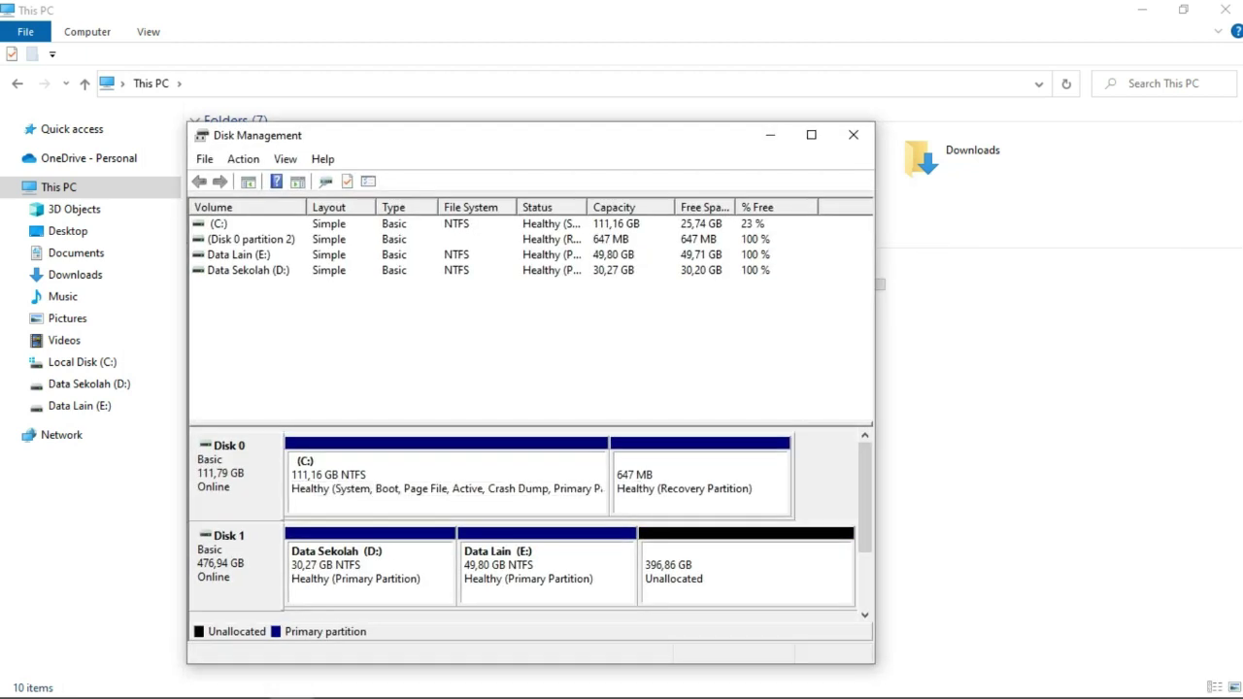
{"action": "left_click", "coordinate": [723, 565]}
{"action": "right_click", "coordinate": [722, 565]}
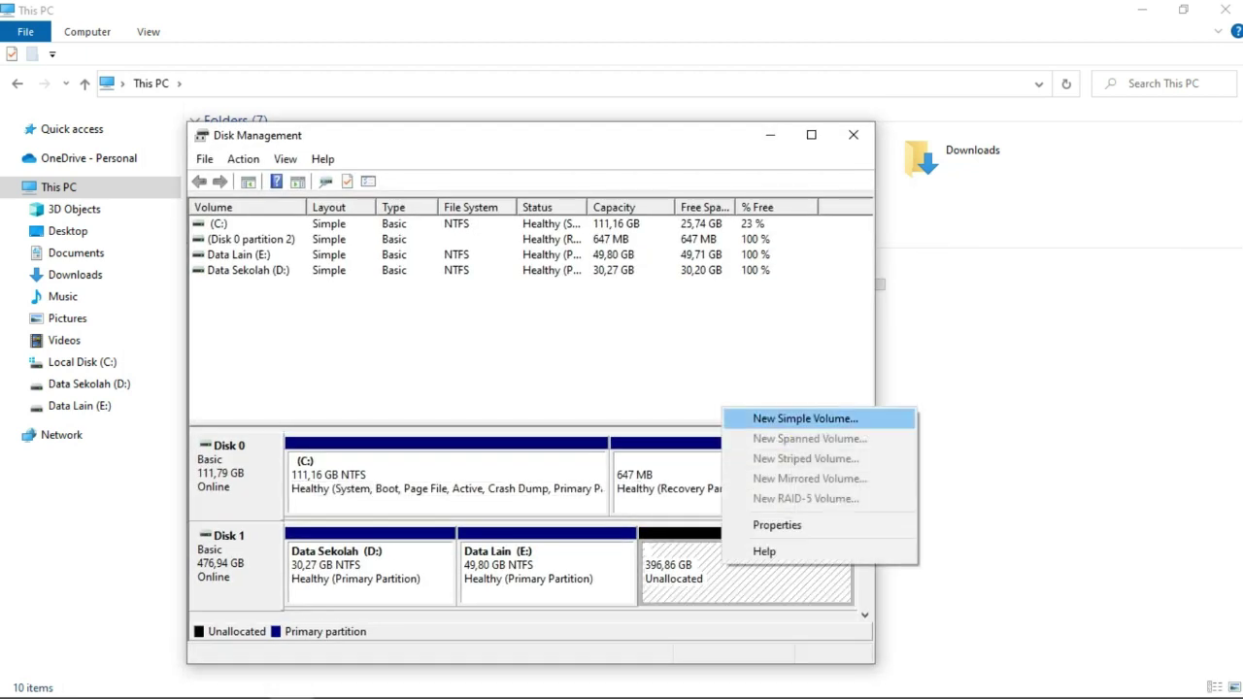
{"action": "key", "text": "Return"}
{"action": "key", "text": "Return"}
{"action": "key", "text": "Return"}
{"action": "key", "text": "Return"}
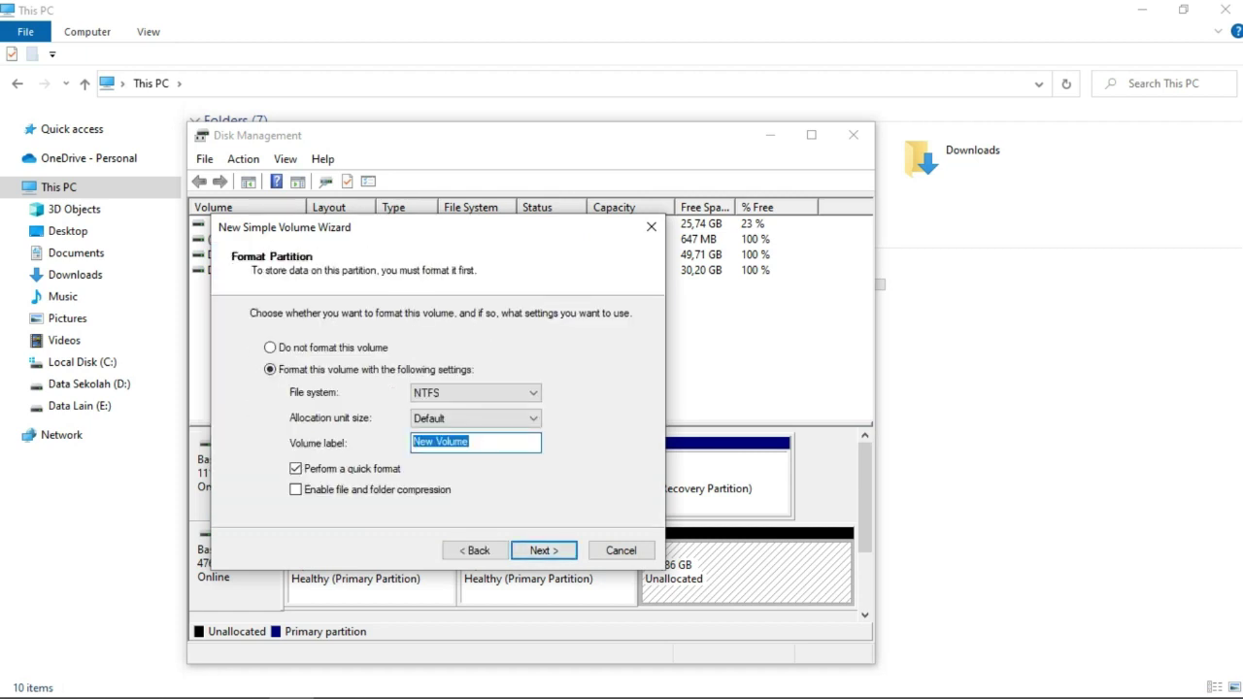
- Label the volume Data Render, create it with an NTFS quick format and default allocation unit size, and check it in This PC
{"action": "type", "text": "Data Render"}
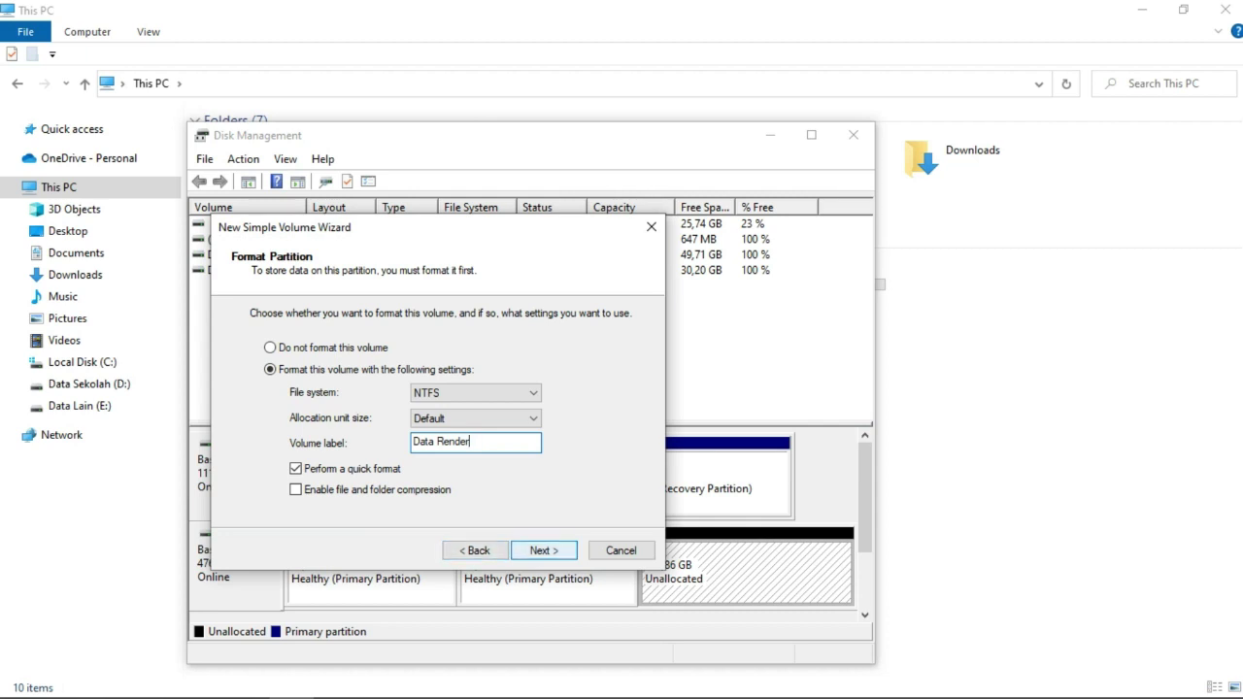
{"action": "key", "text": "Return"}
{"action": "key", "text": "Return"}
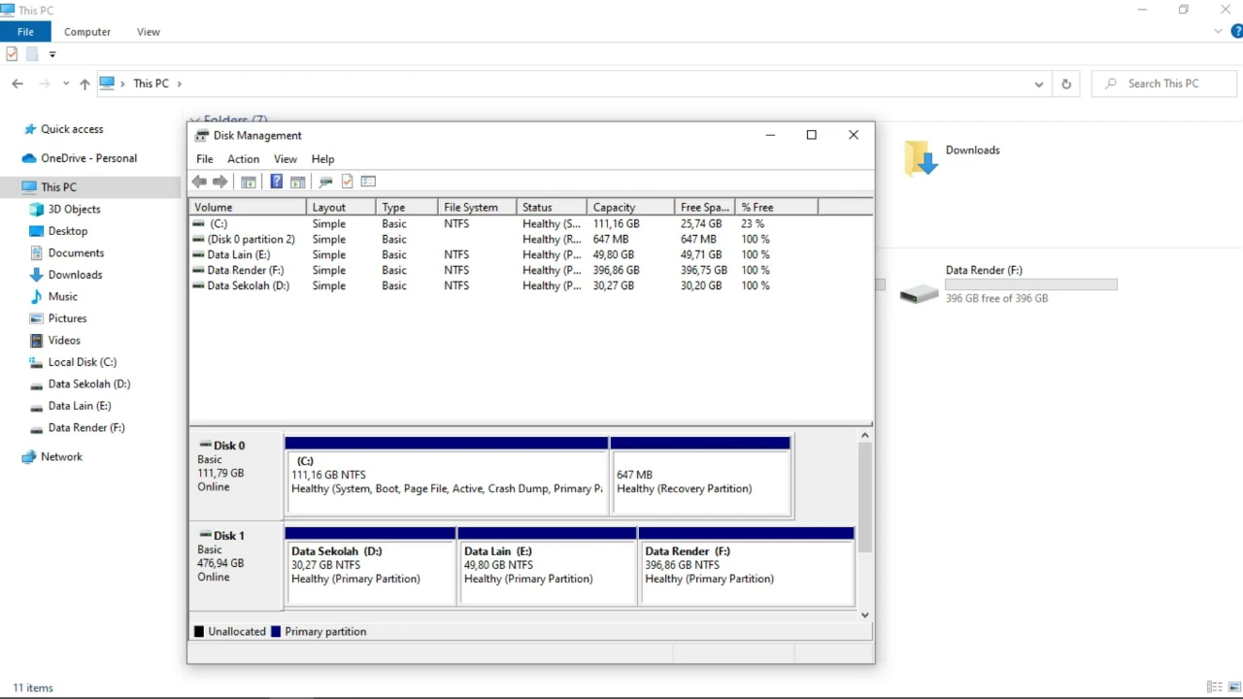
{"action": "left_click_drag", "start_coordinate": [673, 135], "coordinate": [968, 396]}
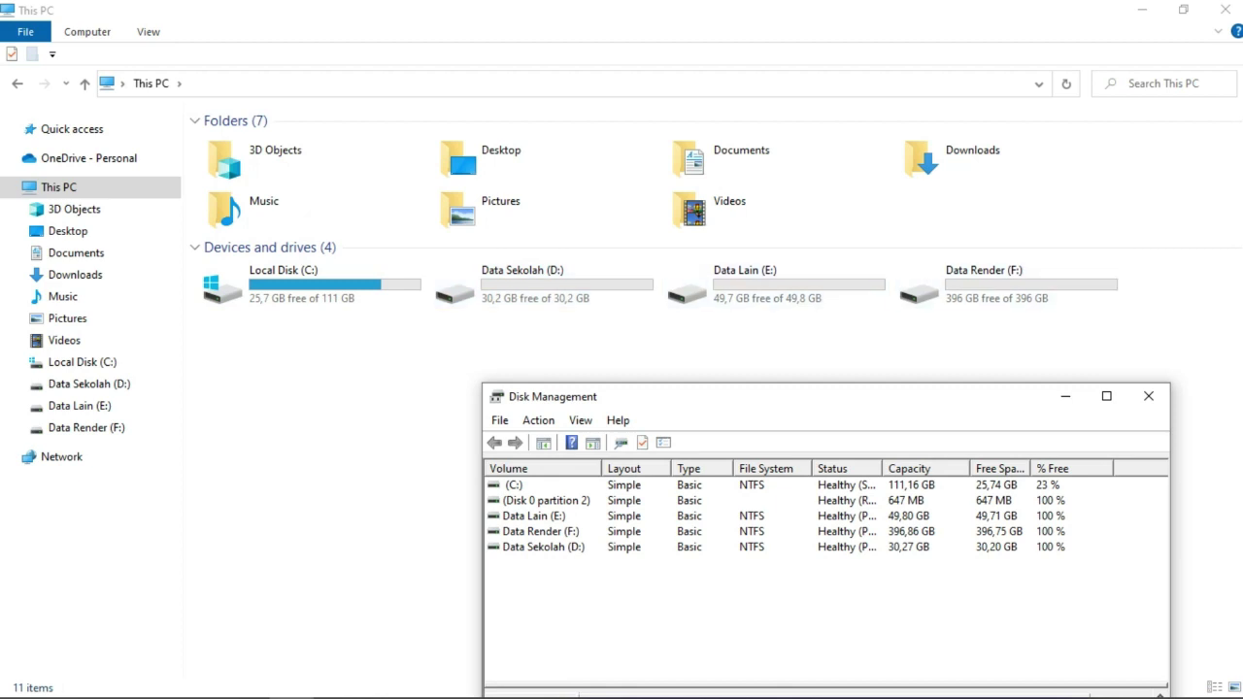
{"action": "left_click_drag", "start_coordinate": [804, 406], "coordinate": [605, 148]}
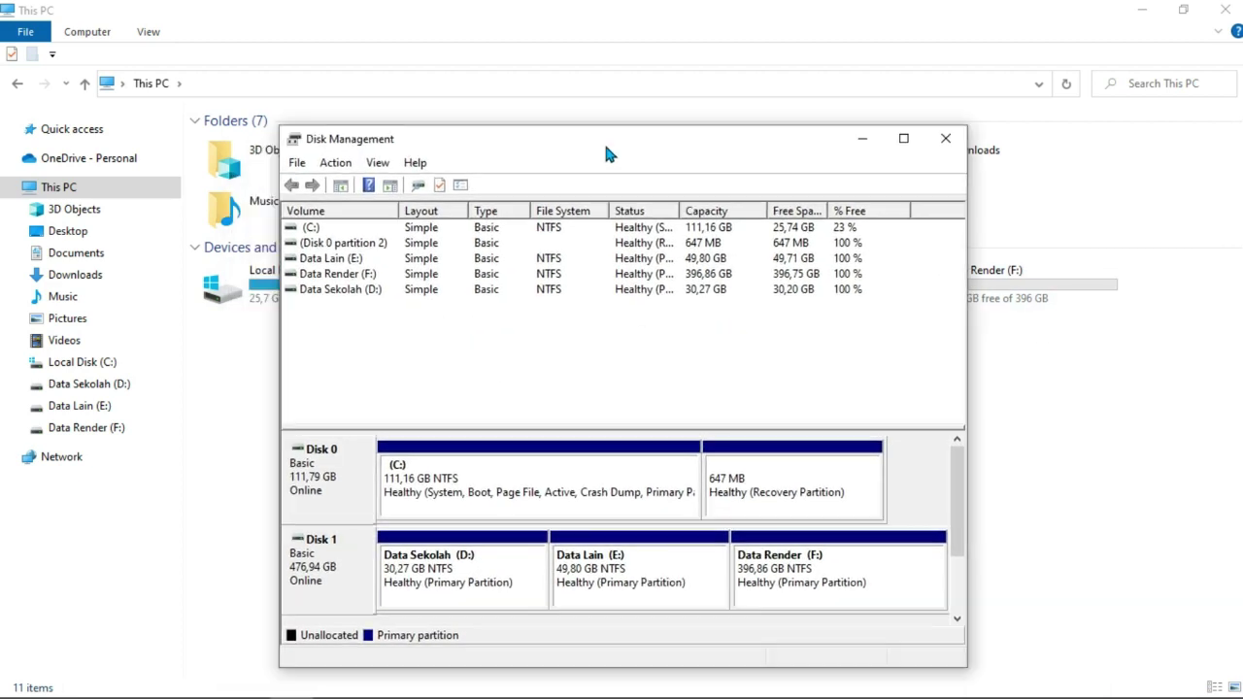